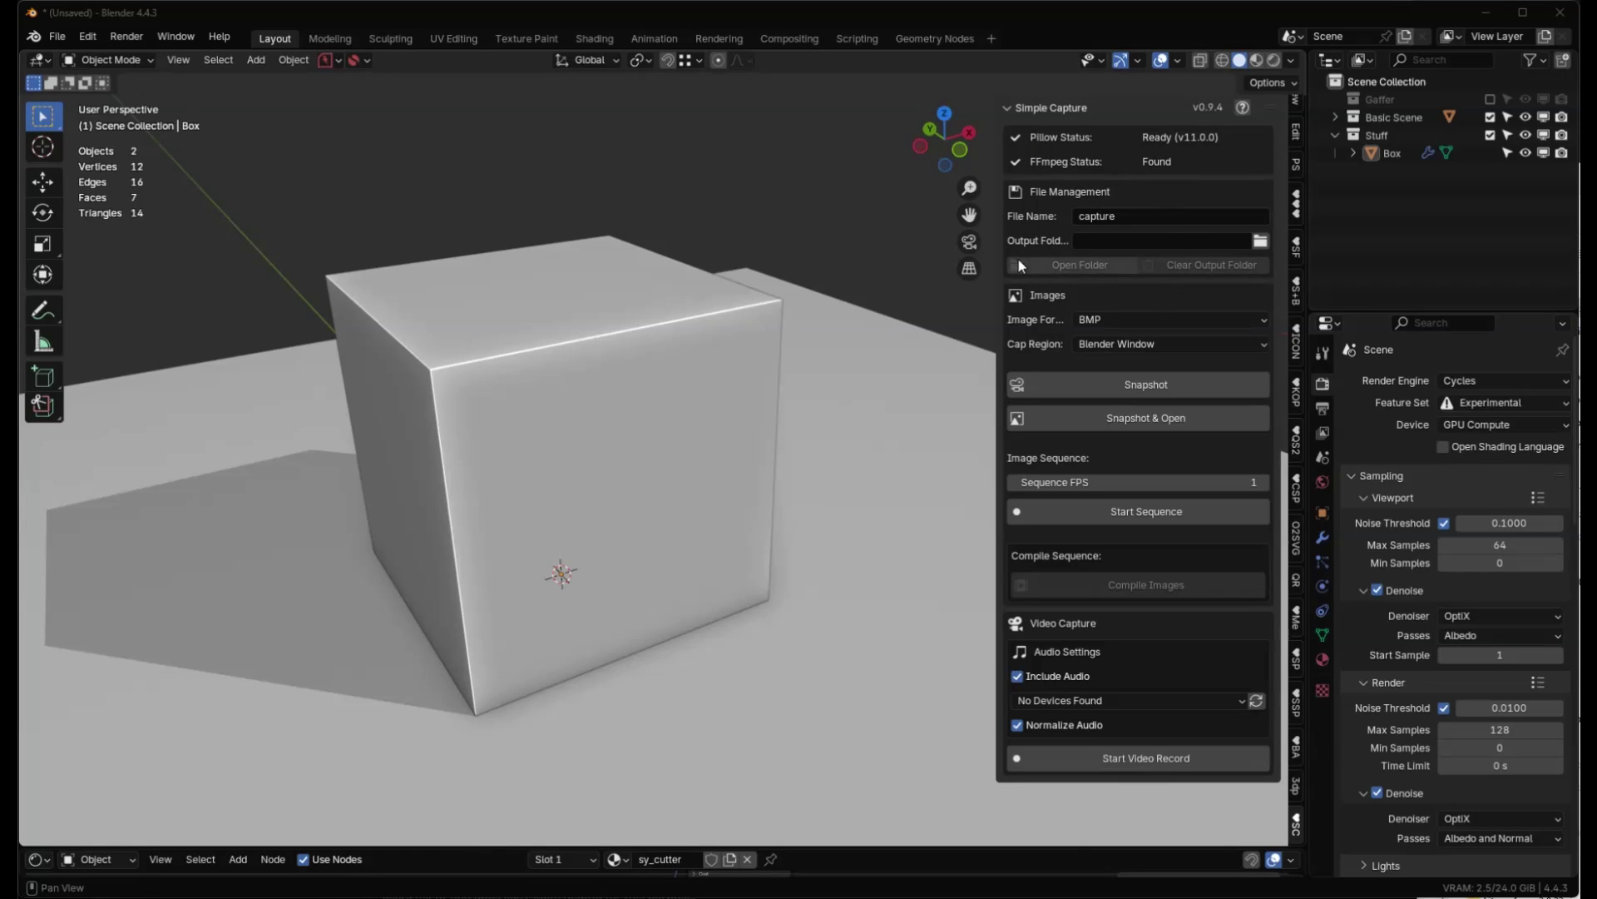
Point Simple Capture's output folder to Downloads\aatrash and open it in File Explorer.
click(1261, 240)
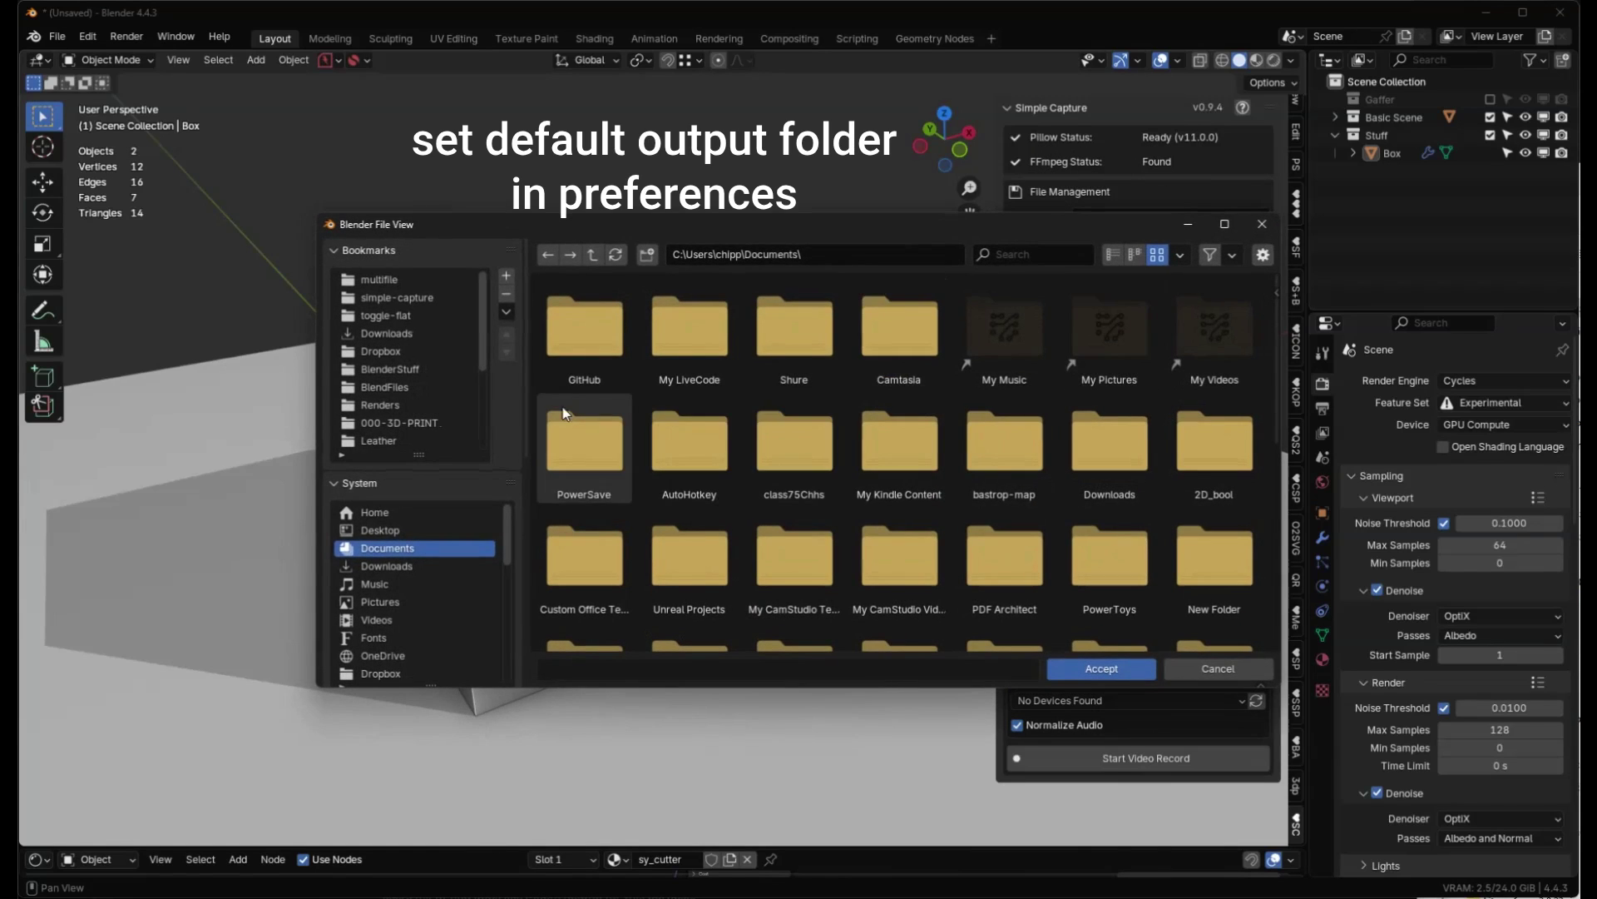
click(1103, 669)
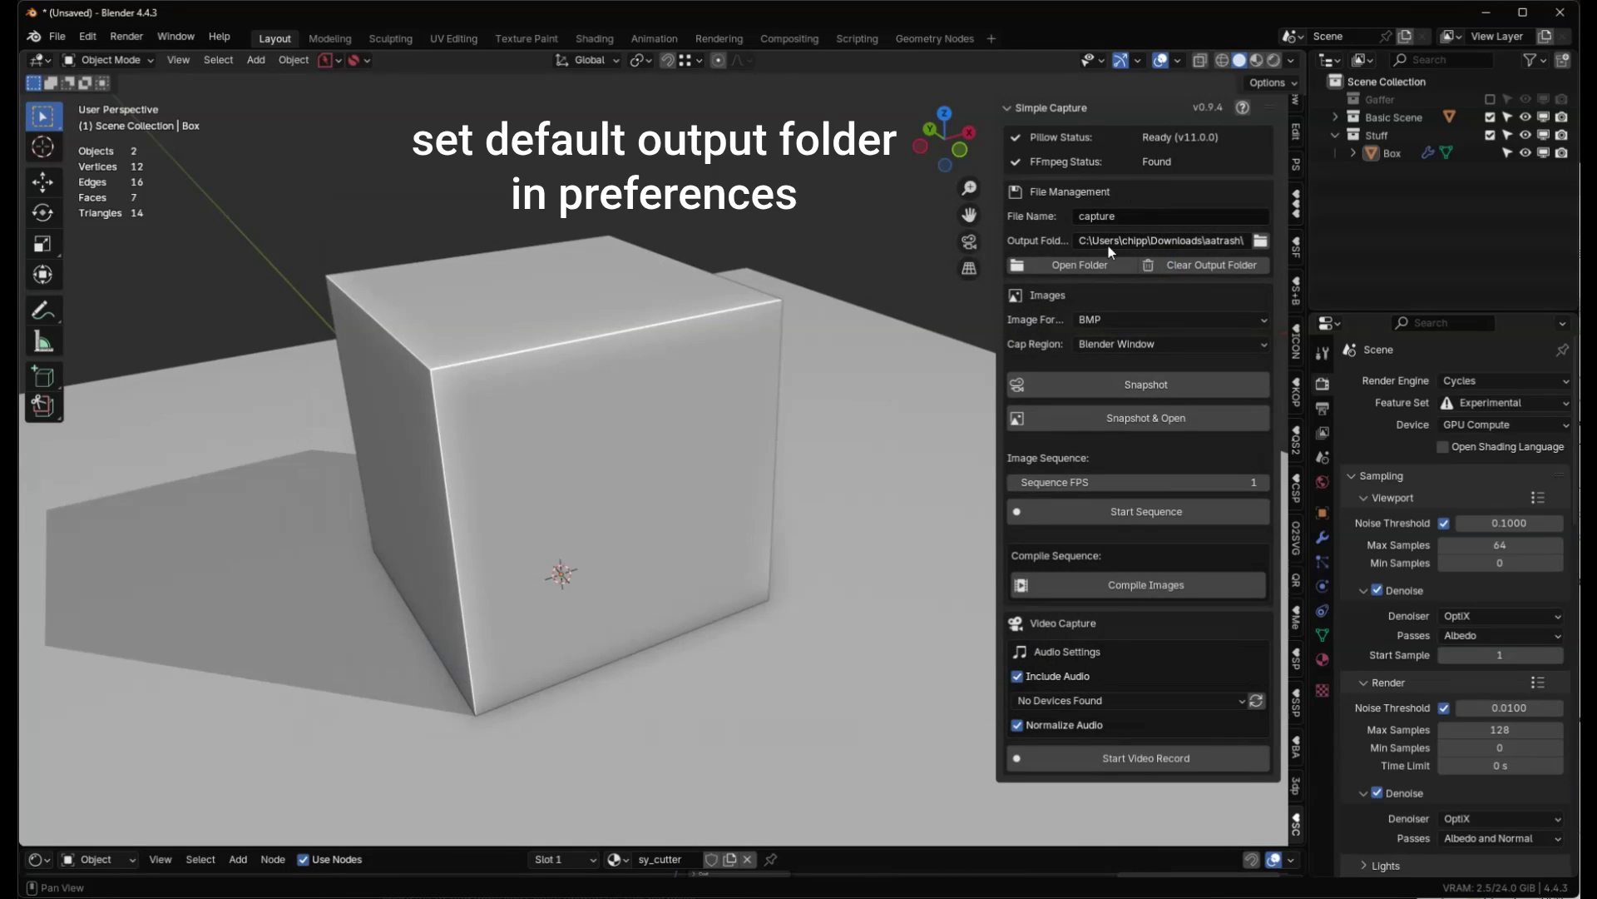
click(1080, 266)
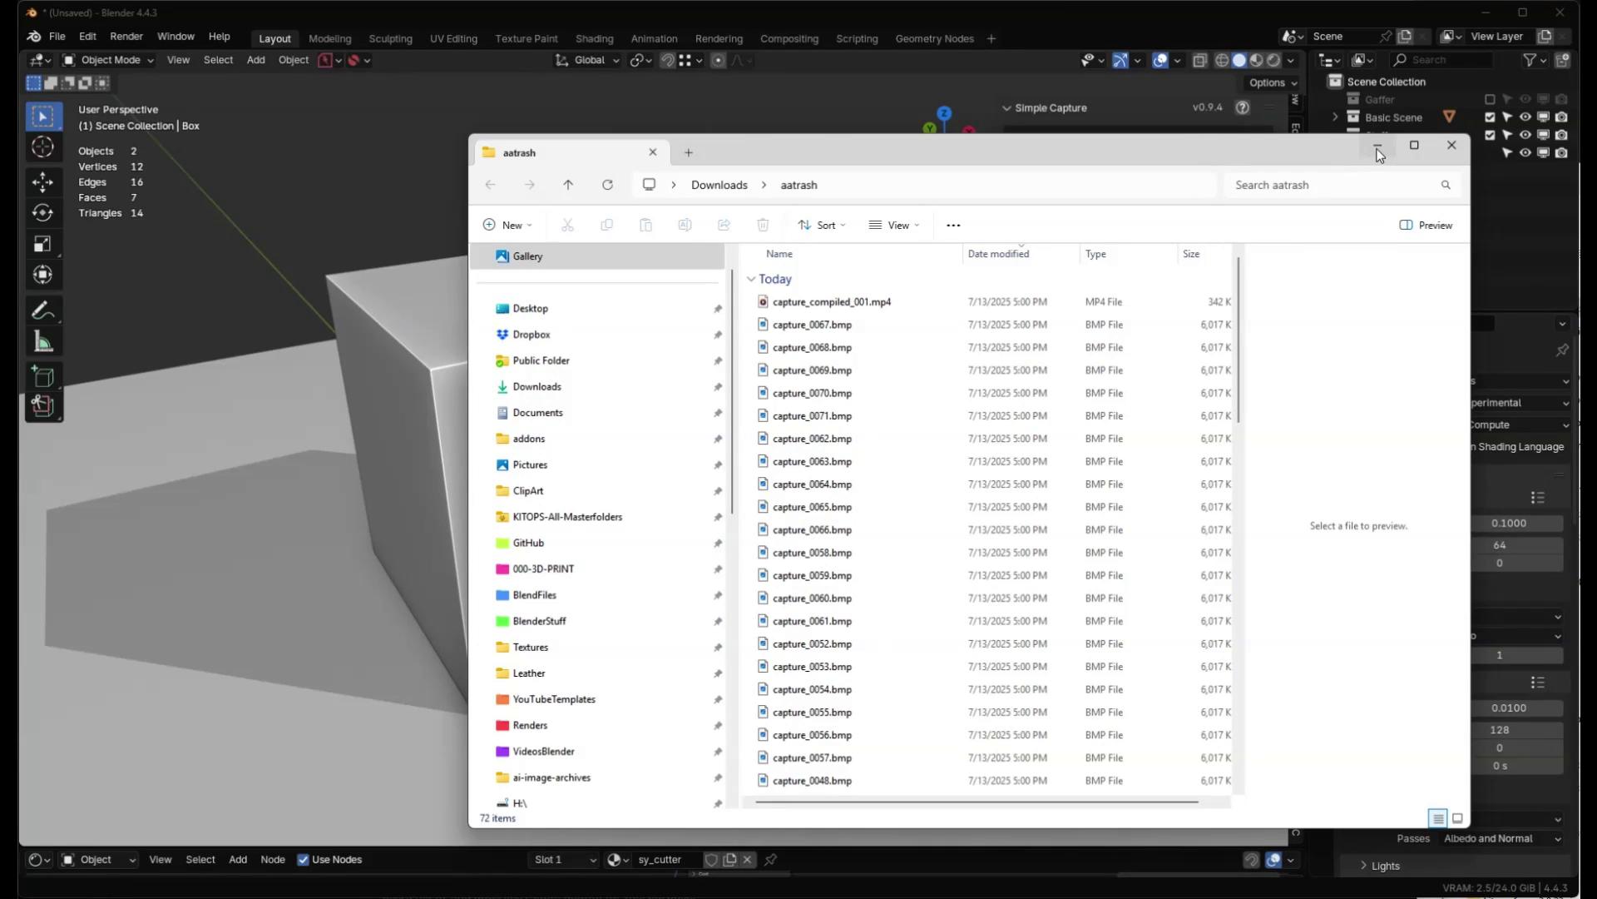
Delete all 72 files from the aatrash output folder, confirm it's empty, and return to Blender.
click(1379, 154)
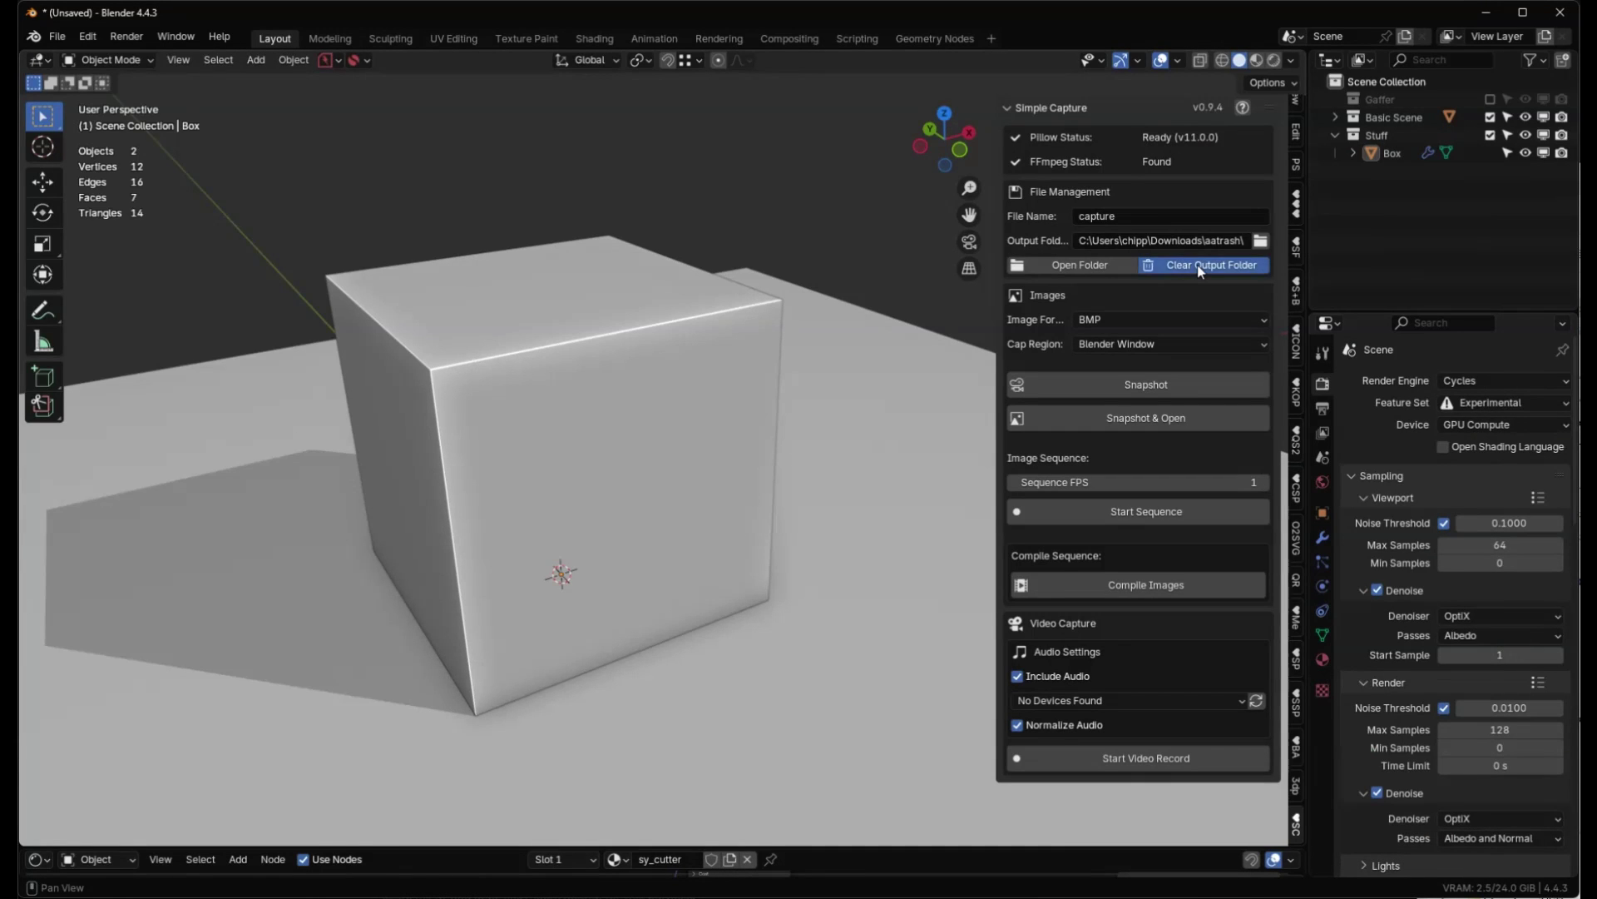
click(1196, 265)
click(1171, 265)
click(1070, 267)
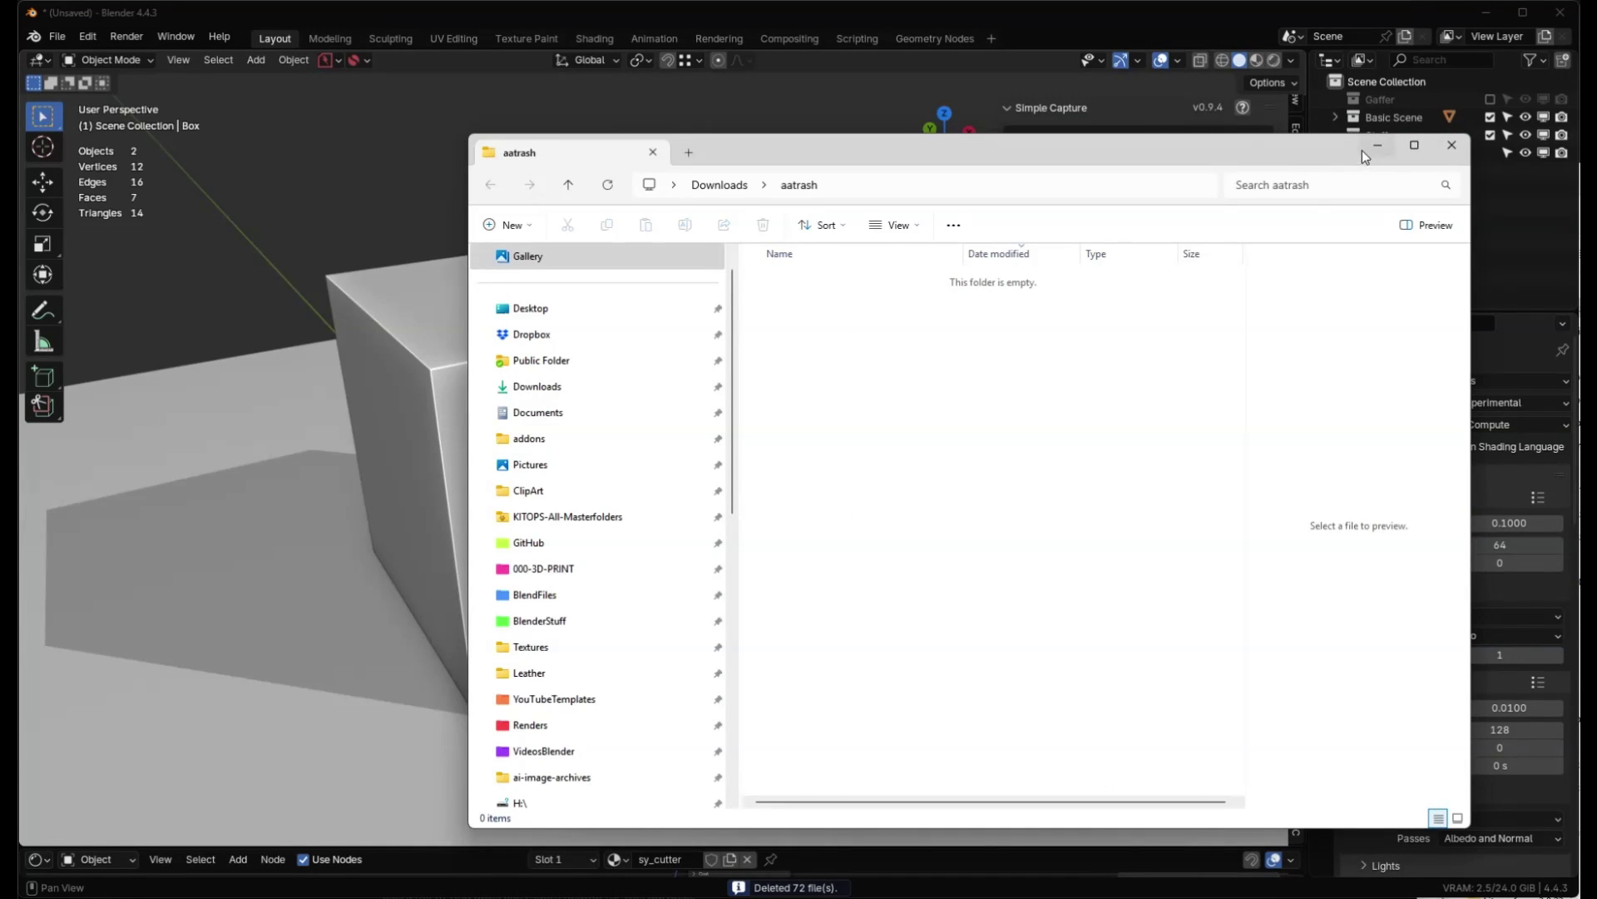
click(1381, 146)
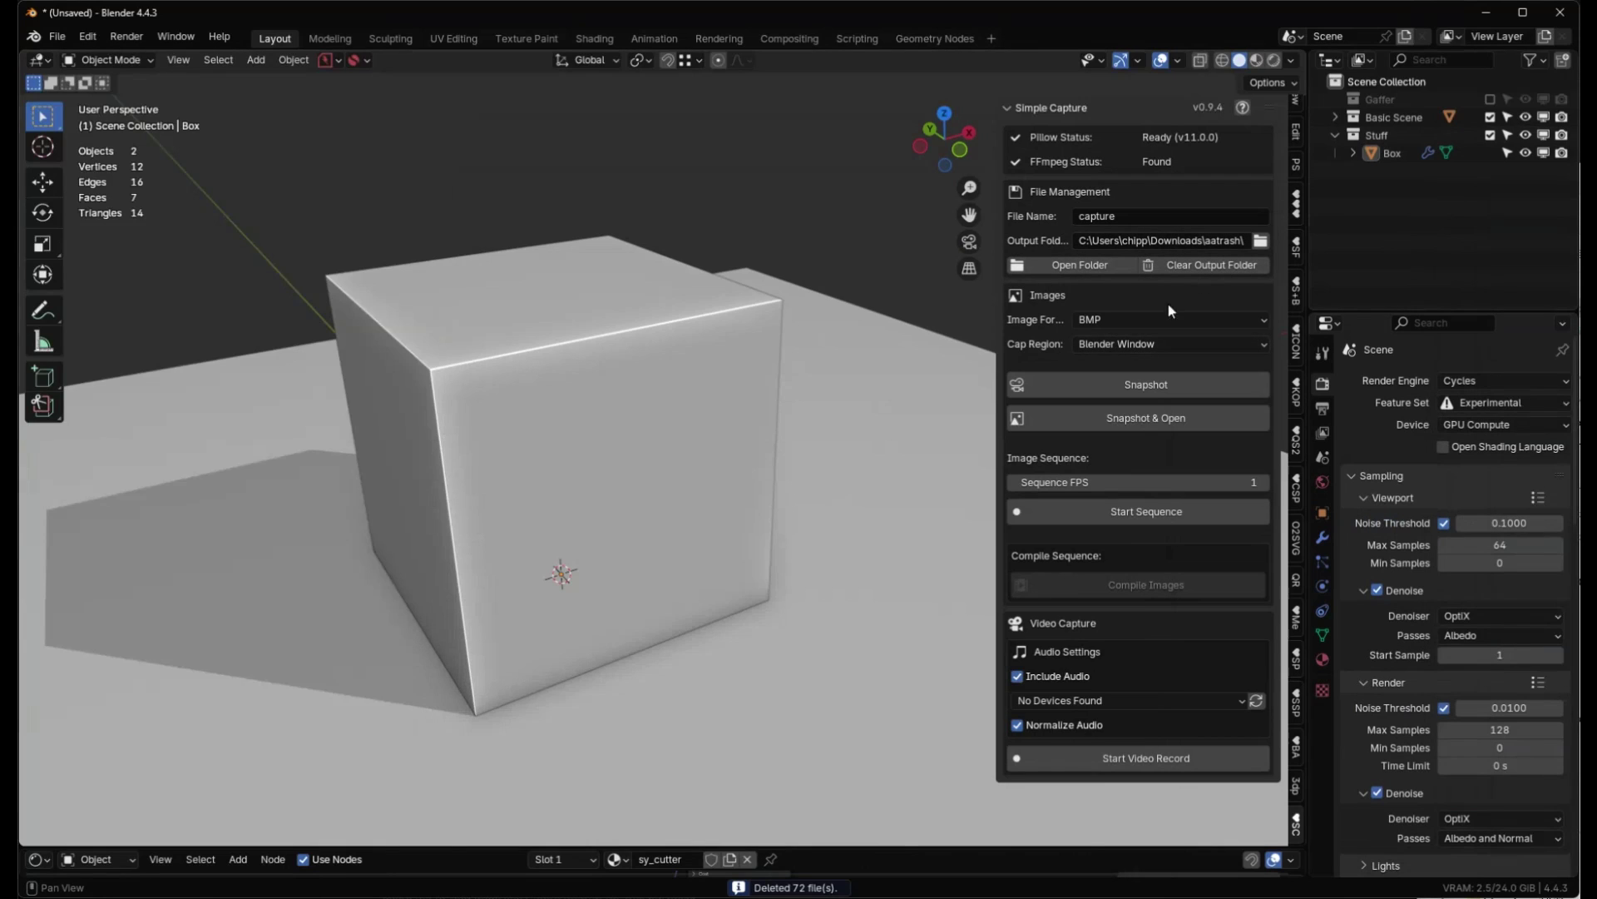
click(1093, 318)
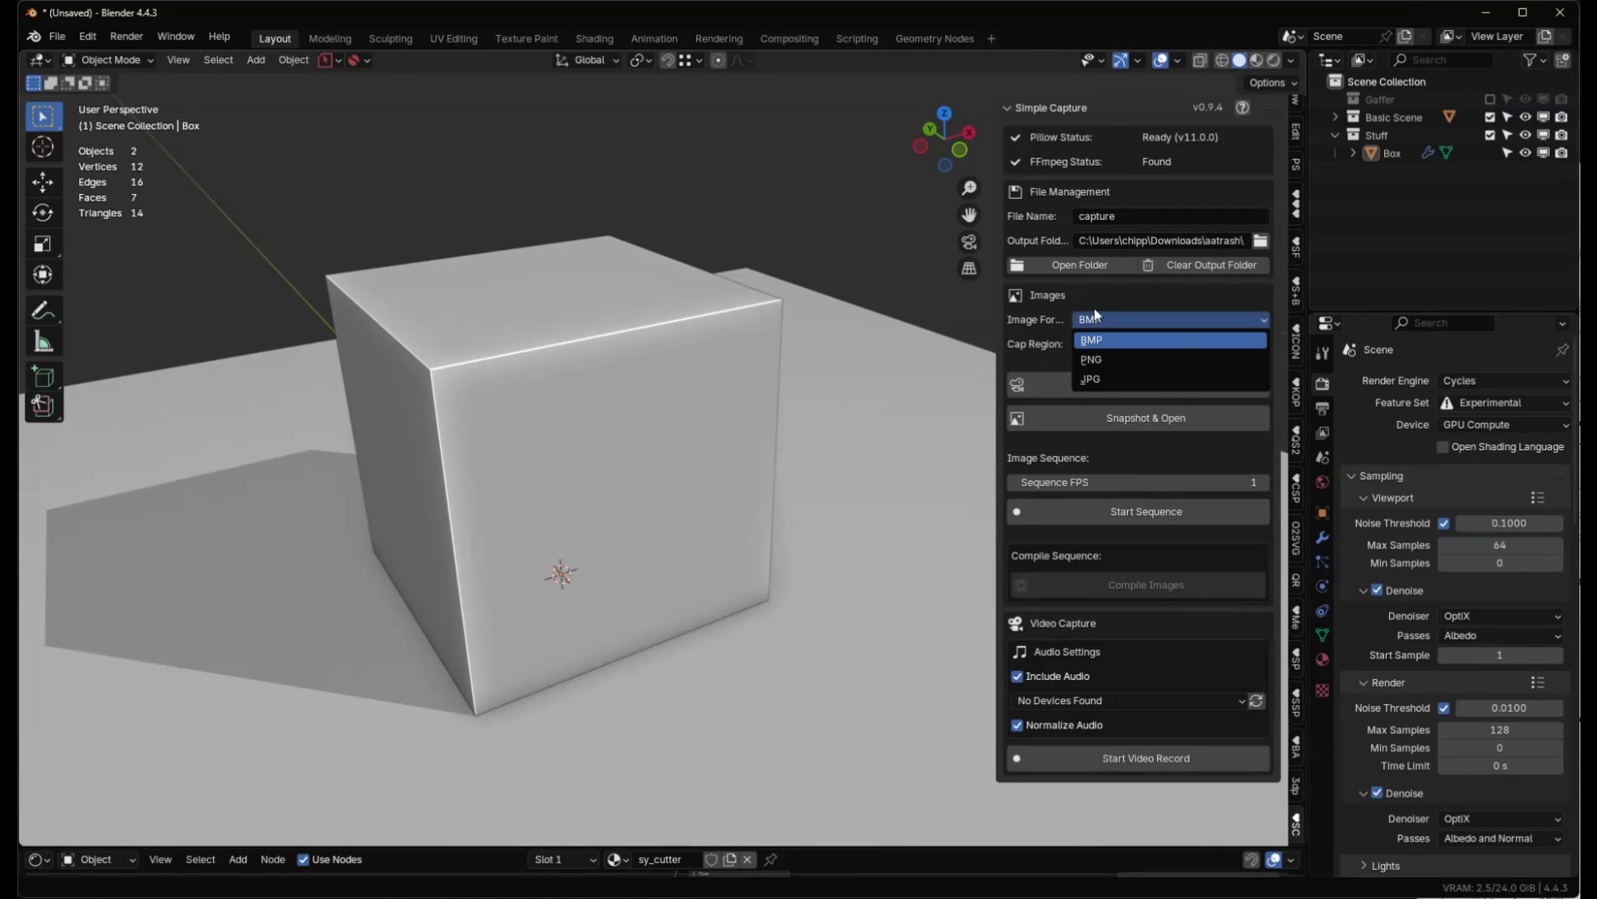
click(1095, 313)
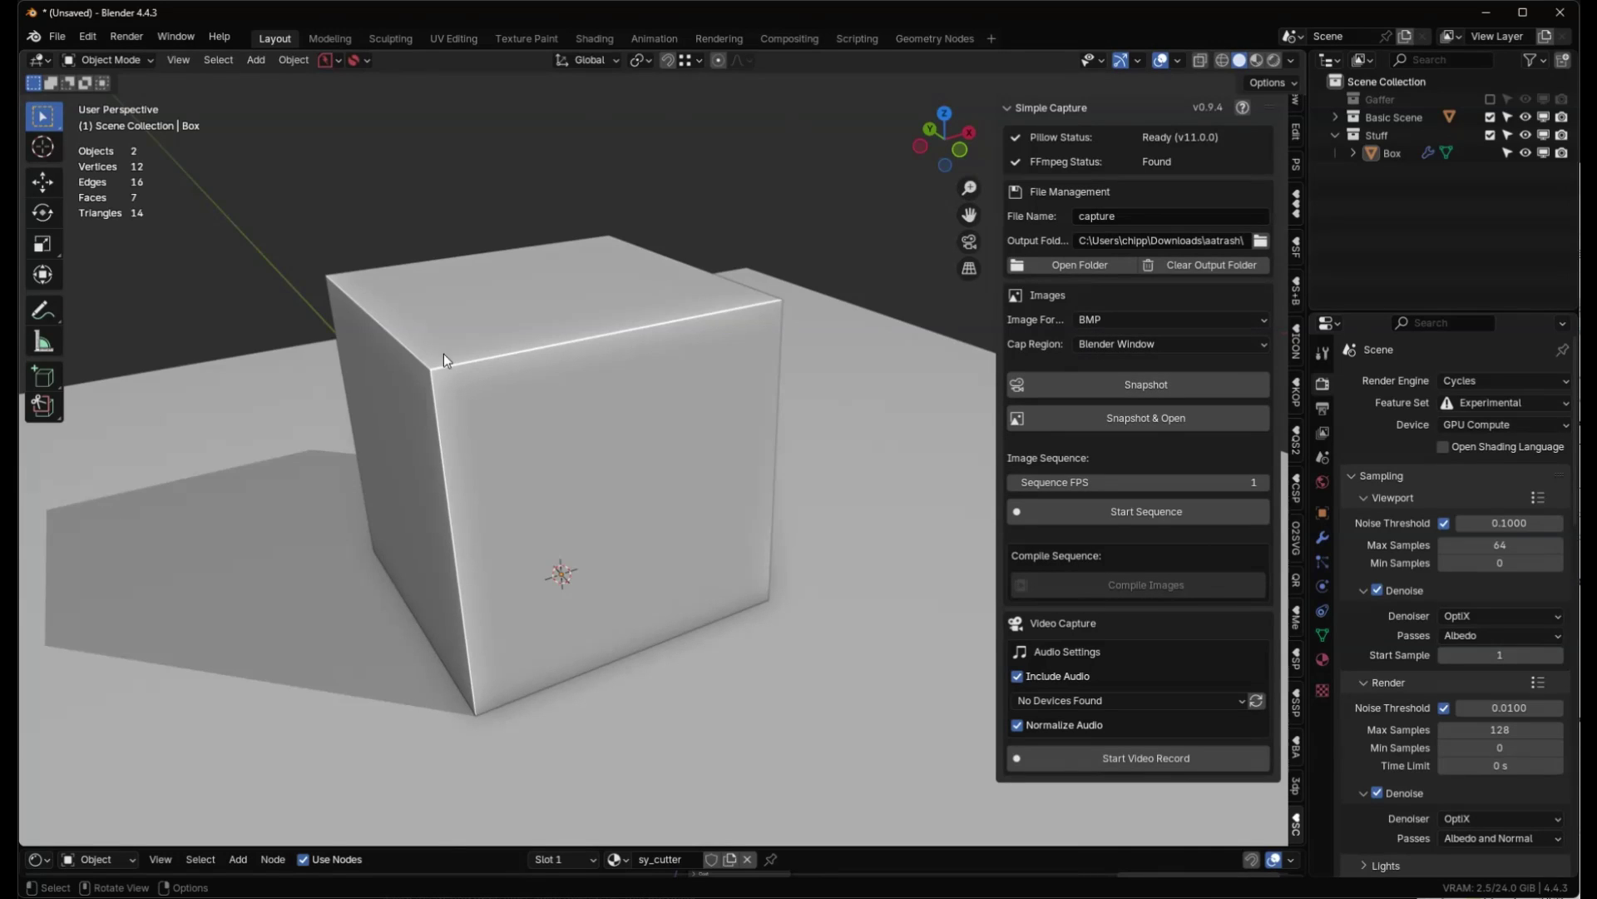
Set Simple Capture's Cap Region to 1920 x 1080.
click(1106, 344)
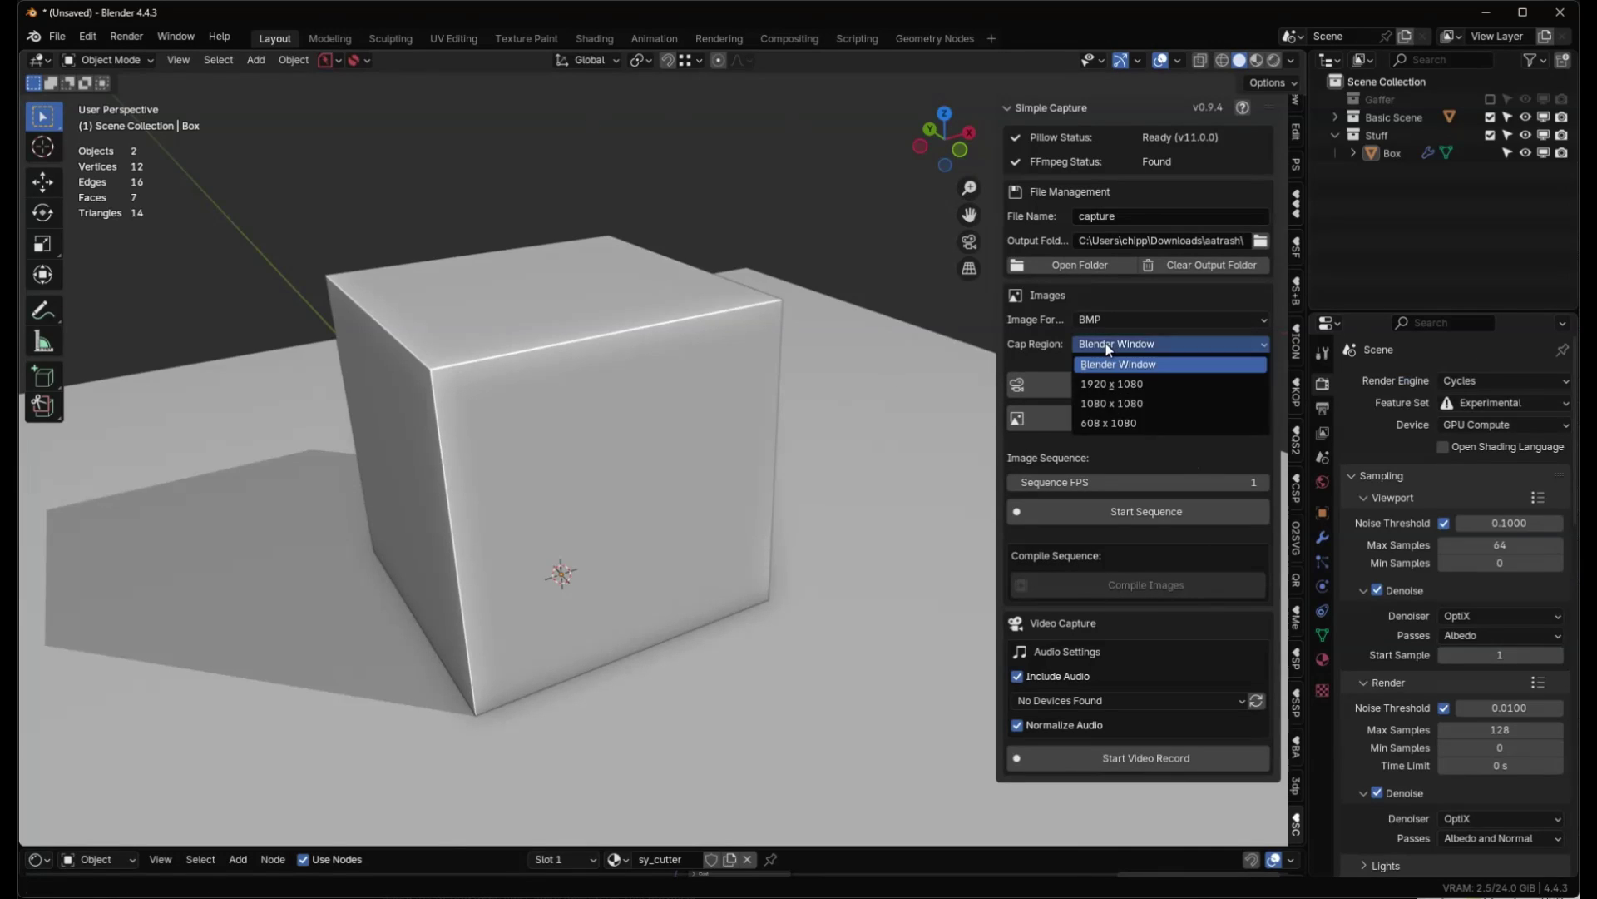
click(1115, 383)
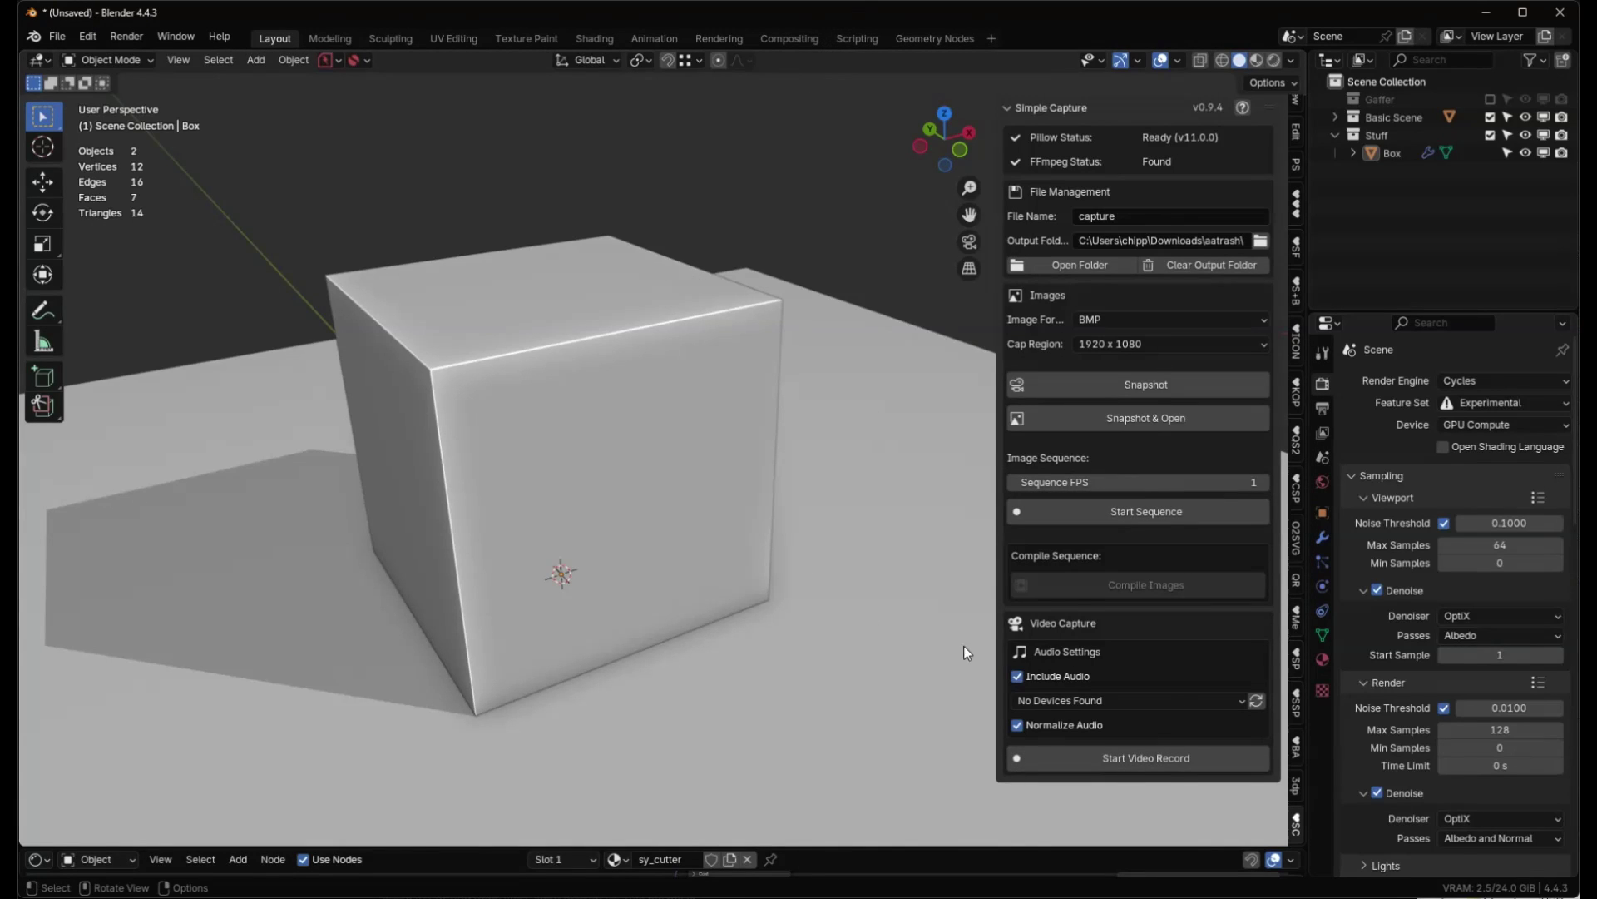
Take a 1920 x 1080 snapshot and a Snapshot & Open preview, then close Photos, keeping Blender open.
click(1147, 388)
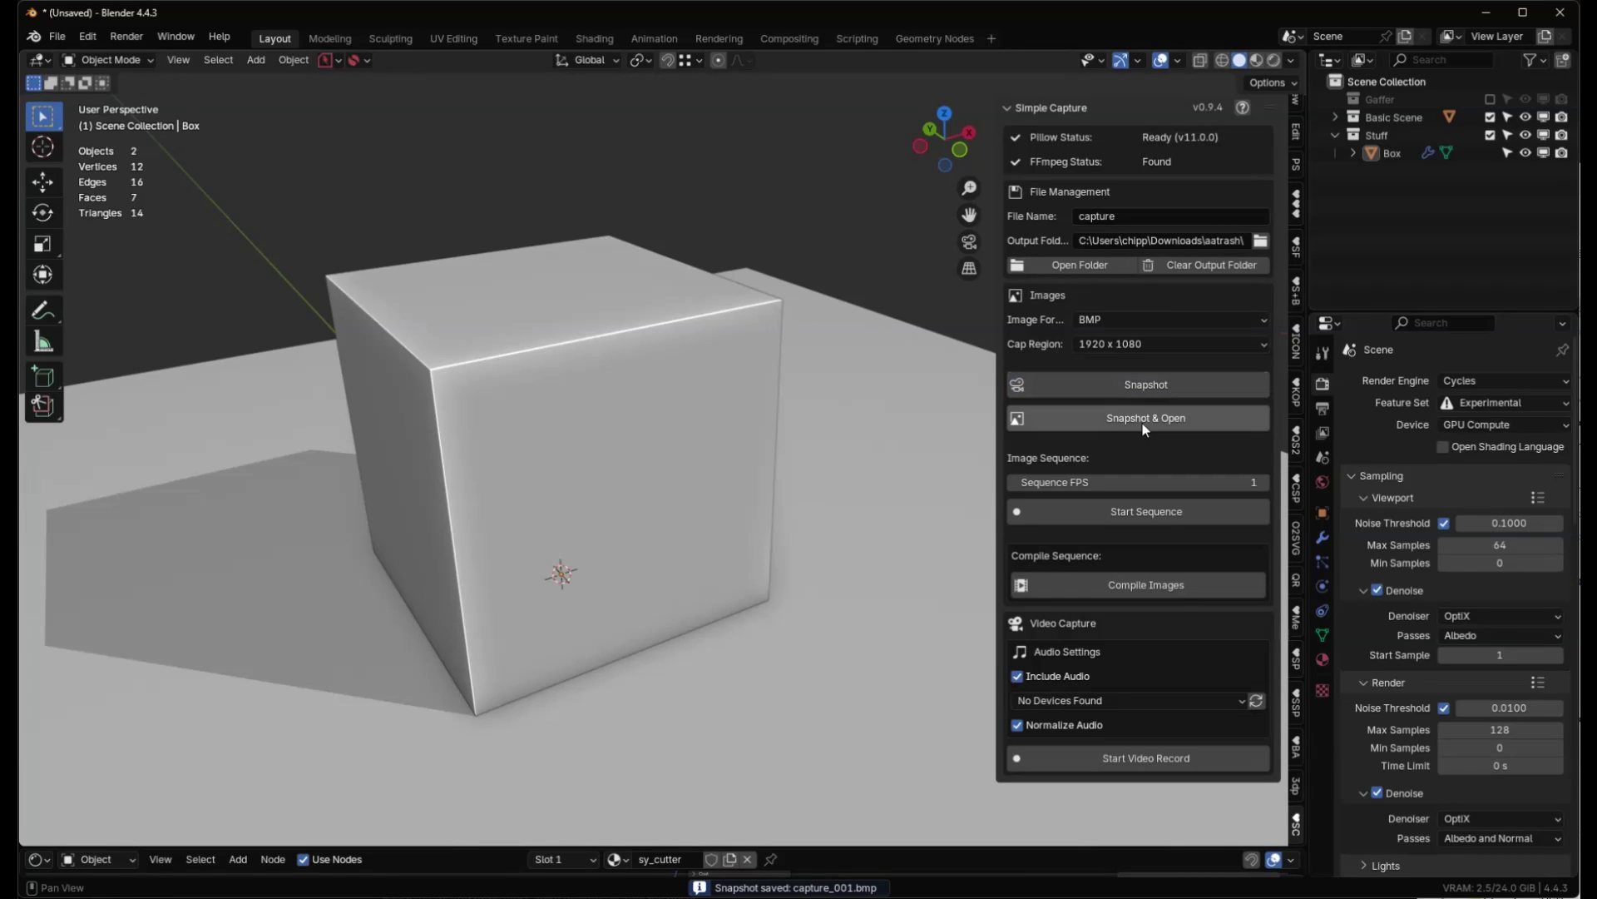
click(1141, 422)
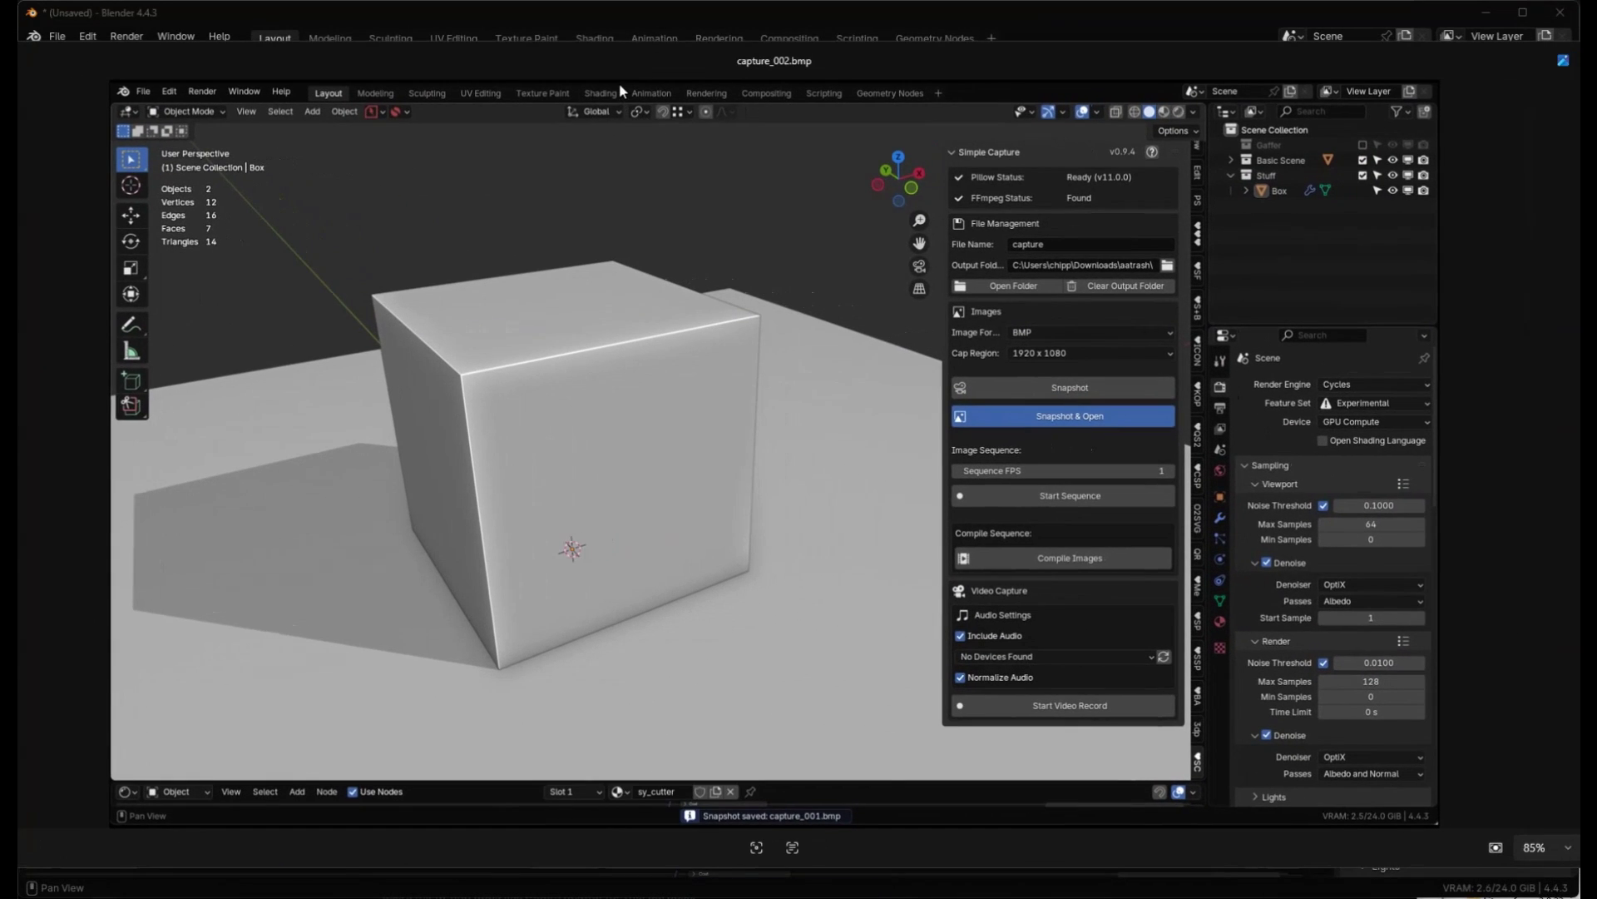
click(1558, 19)
click(1559, 20)
click(1155, 341)
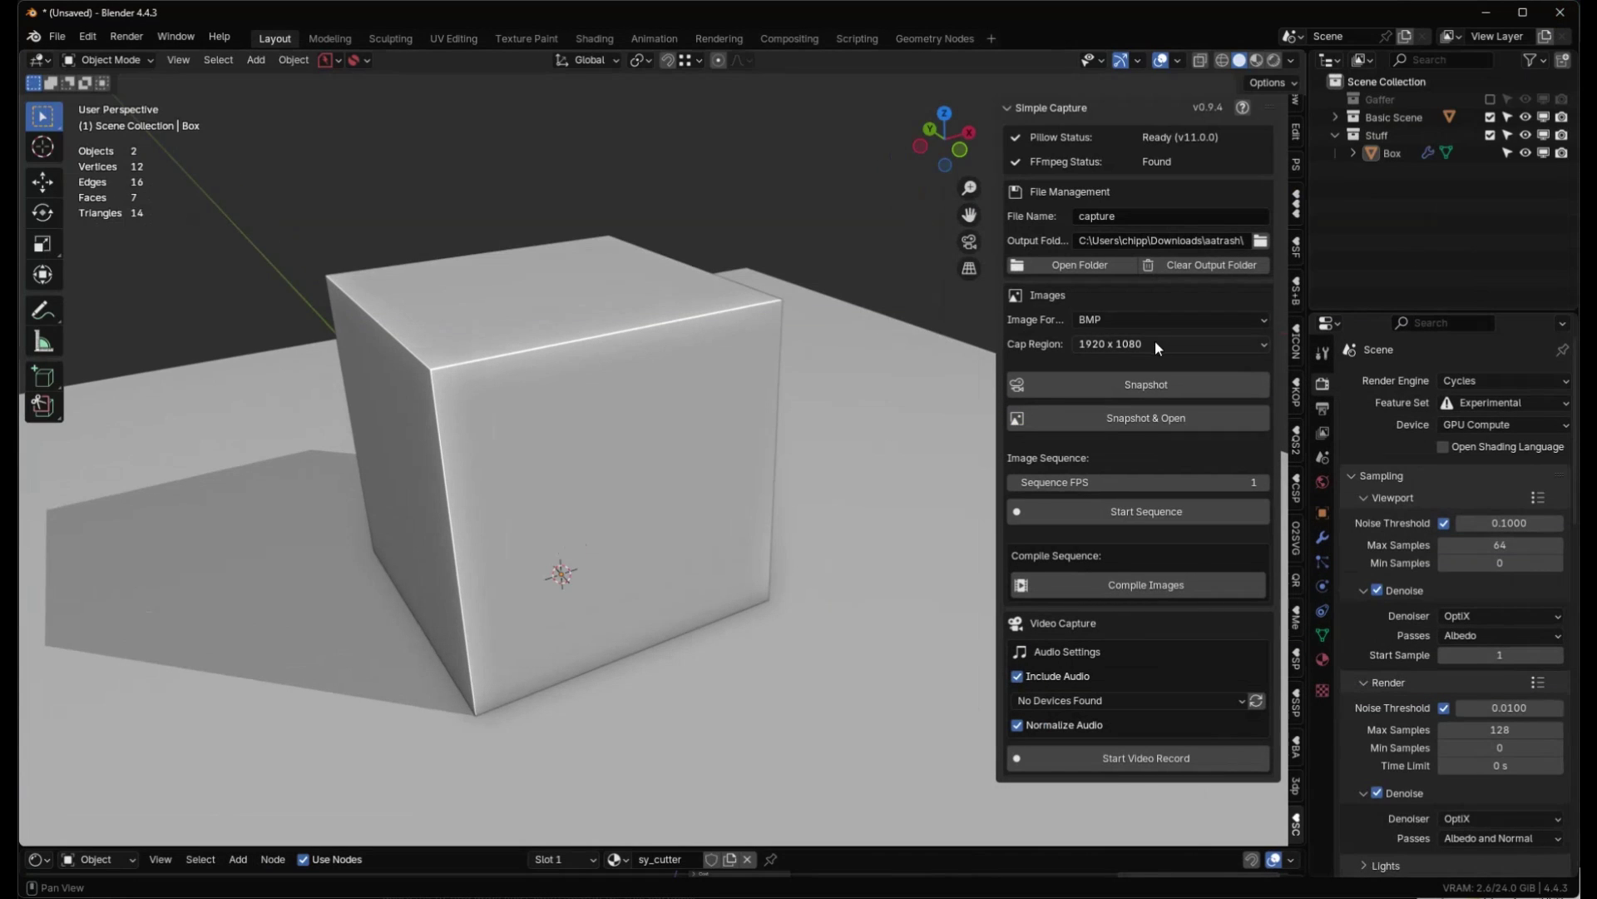
Reset Cap Region to Blender Window, take a Snapshot & Open preview, and check the saved captures.
click(1108, 343)
click(1105, 364)
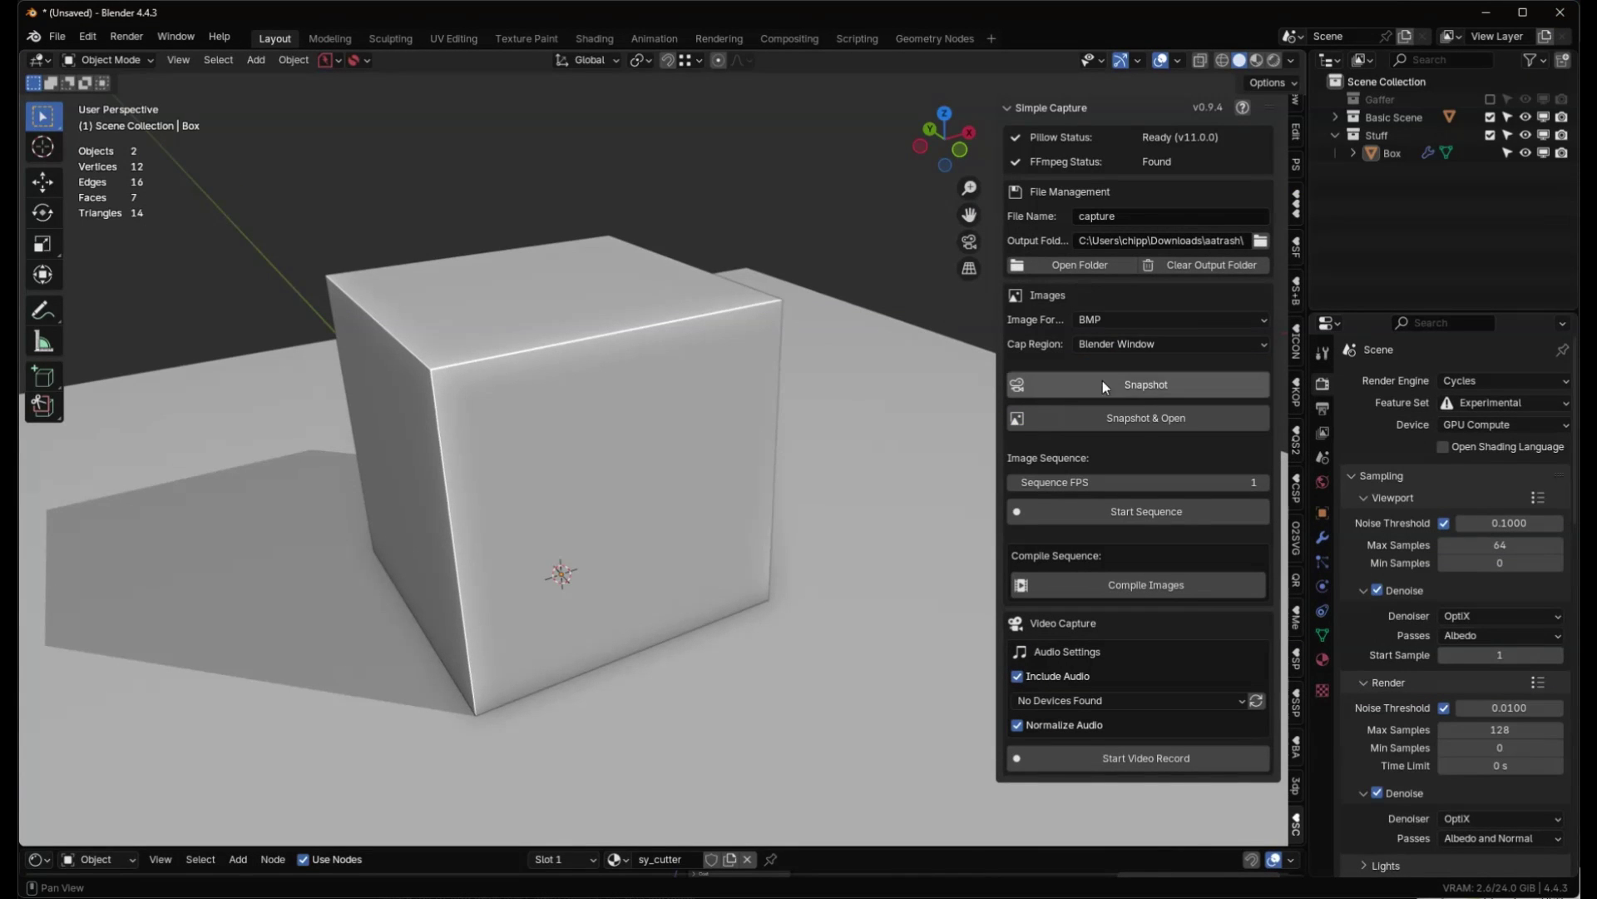
click(1143, 418)
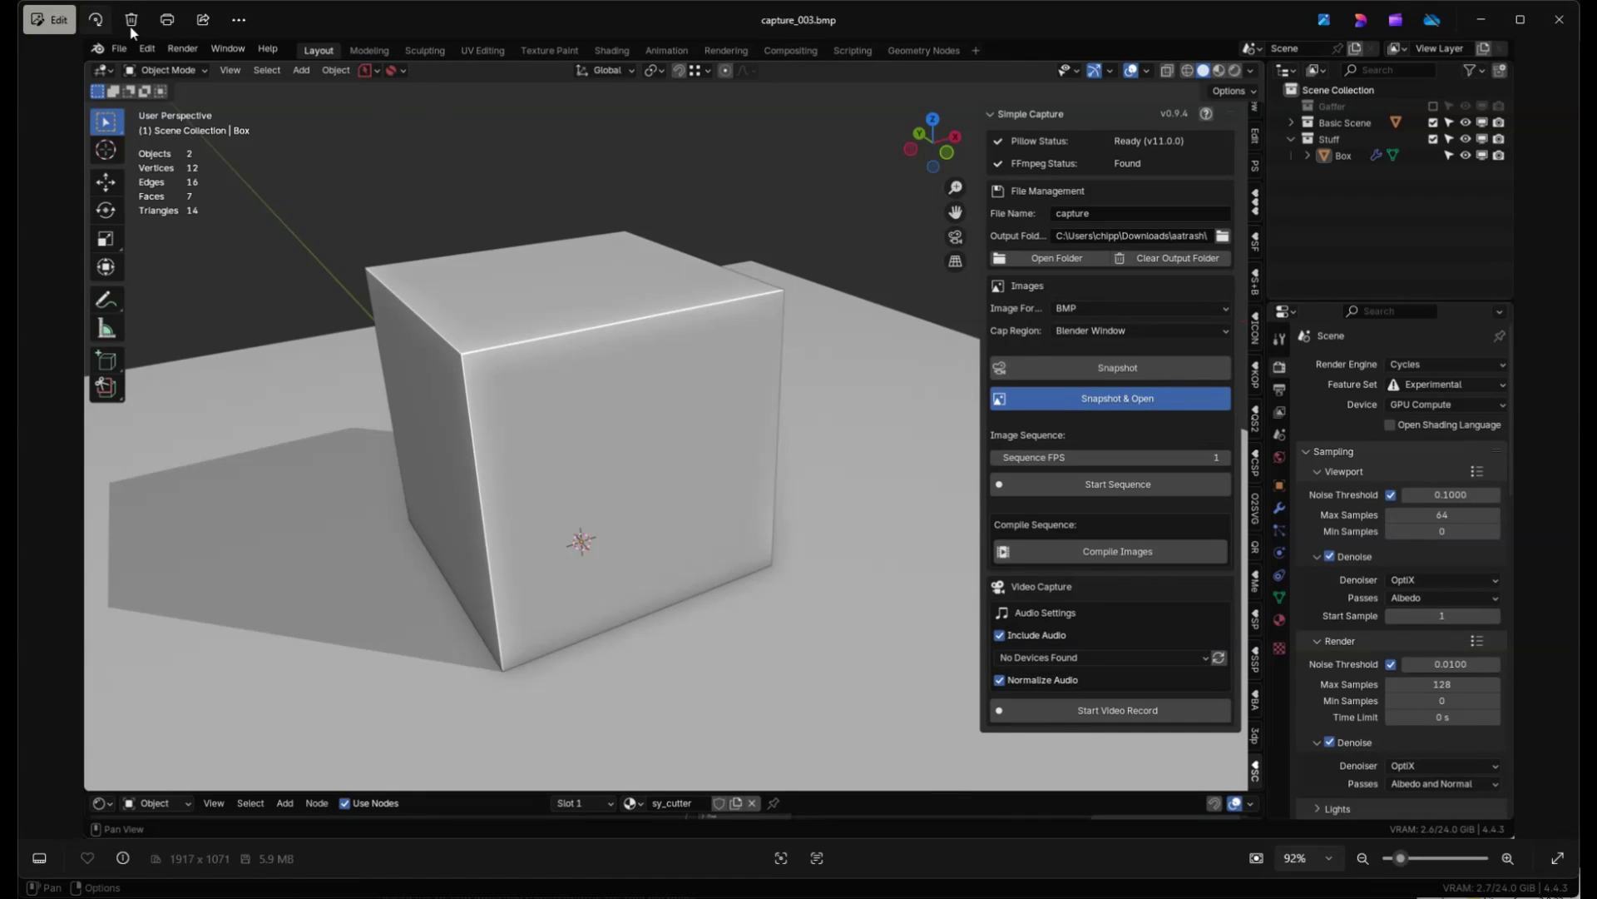
click(1561, 26)
click(1168, 386)
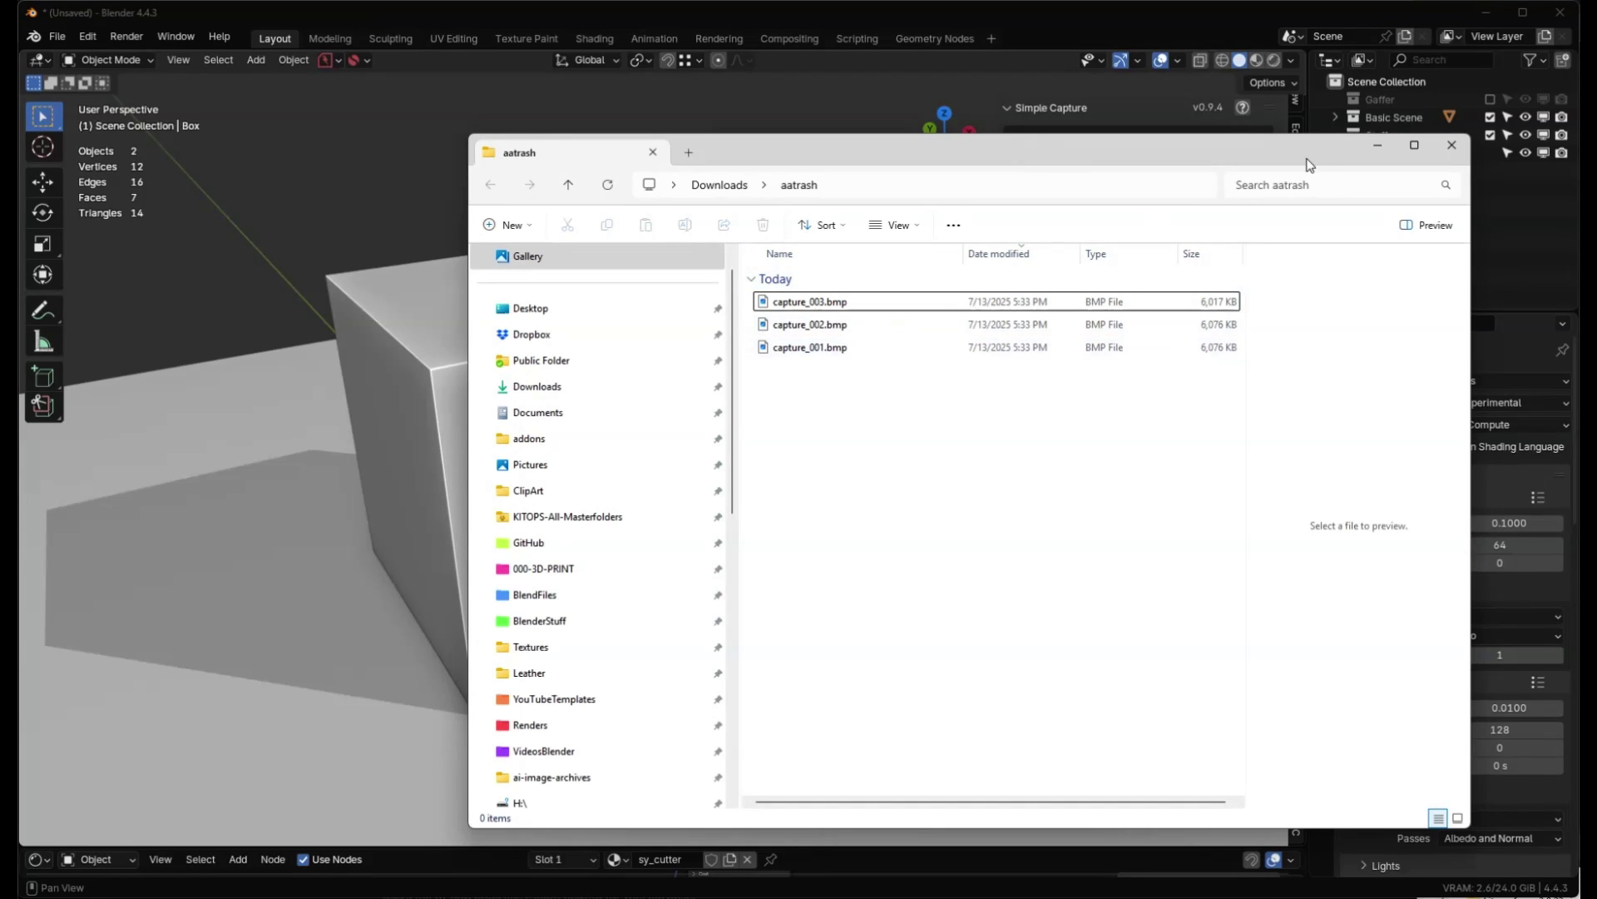
key(ctrl+w)
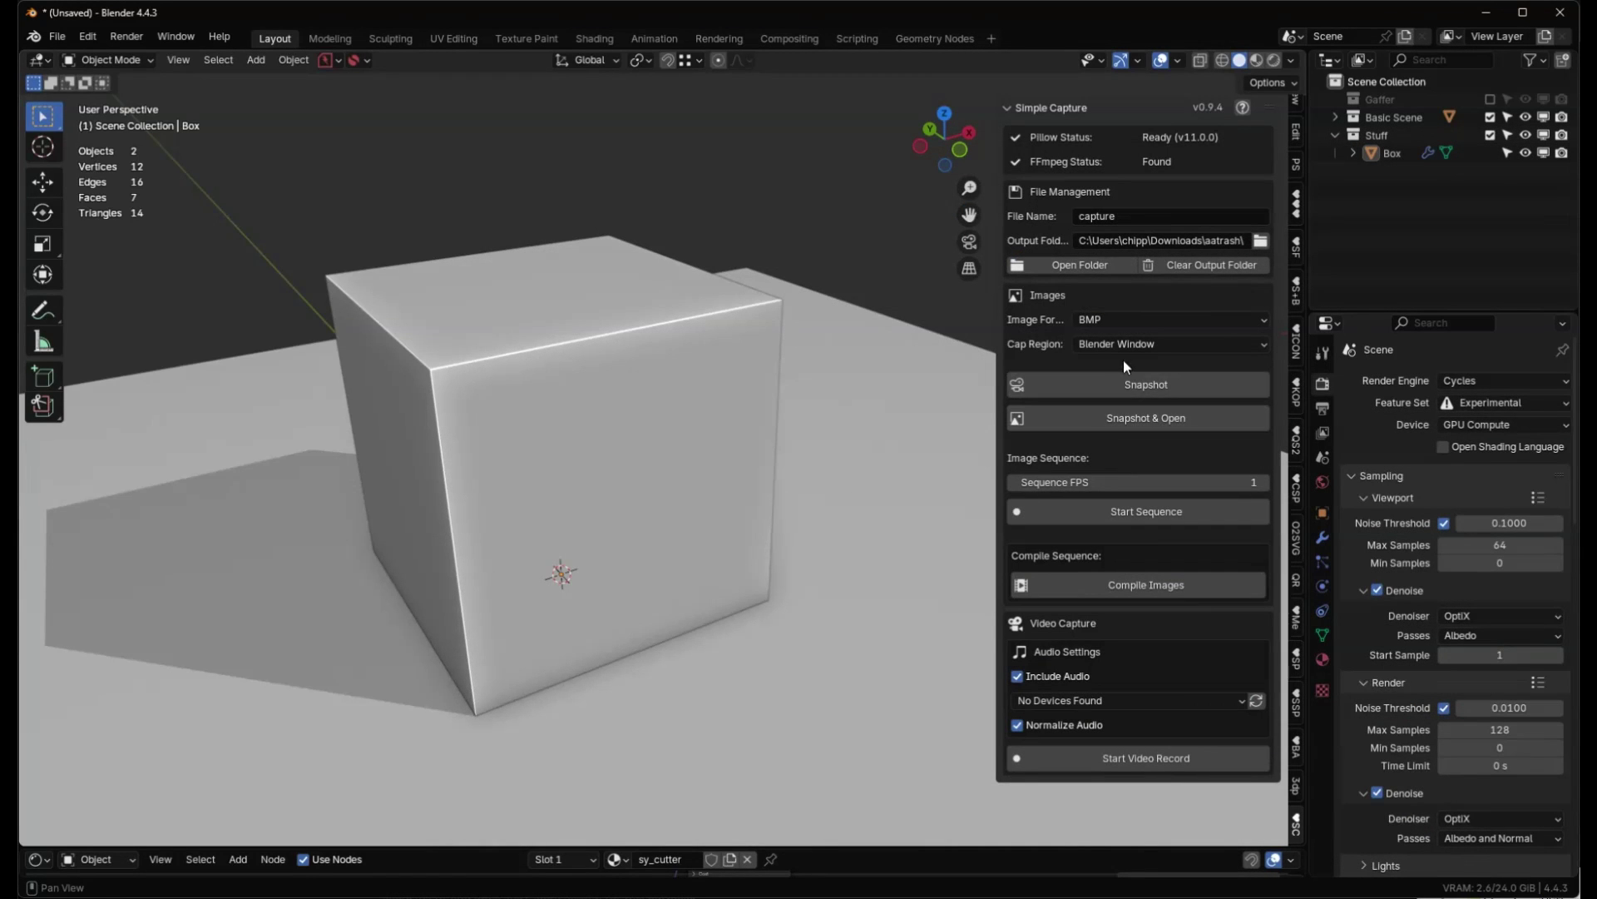
Keep BMP as the image format and raise Sequence FPS from 1 to 5.
click(1111, 322)
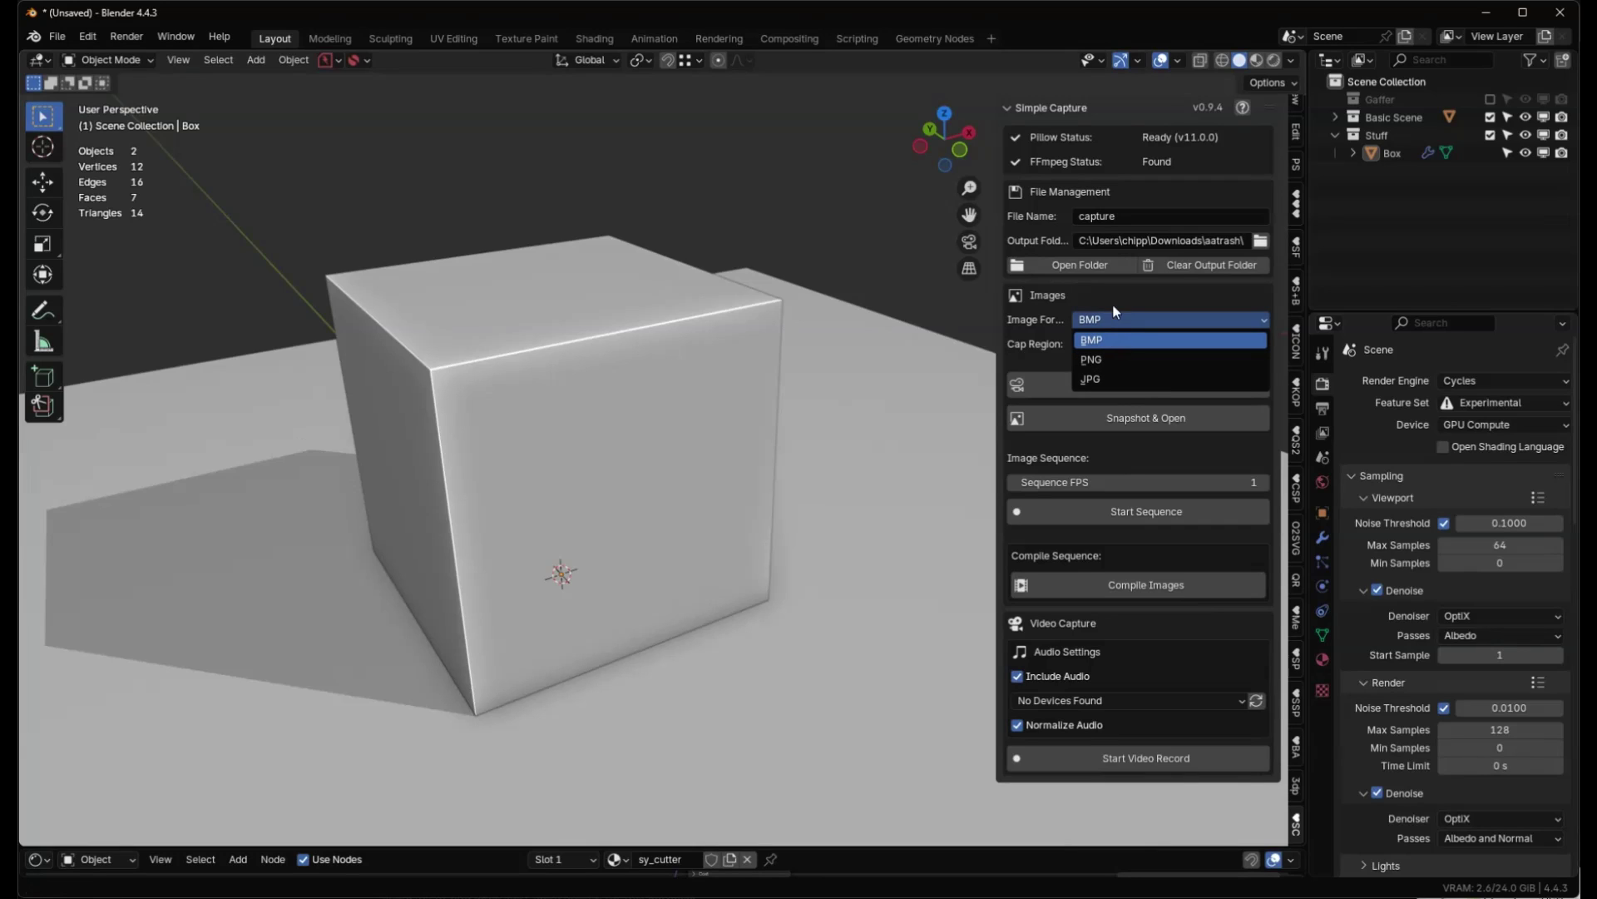
click(1115, 308)
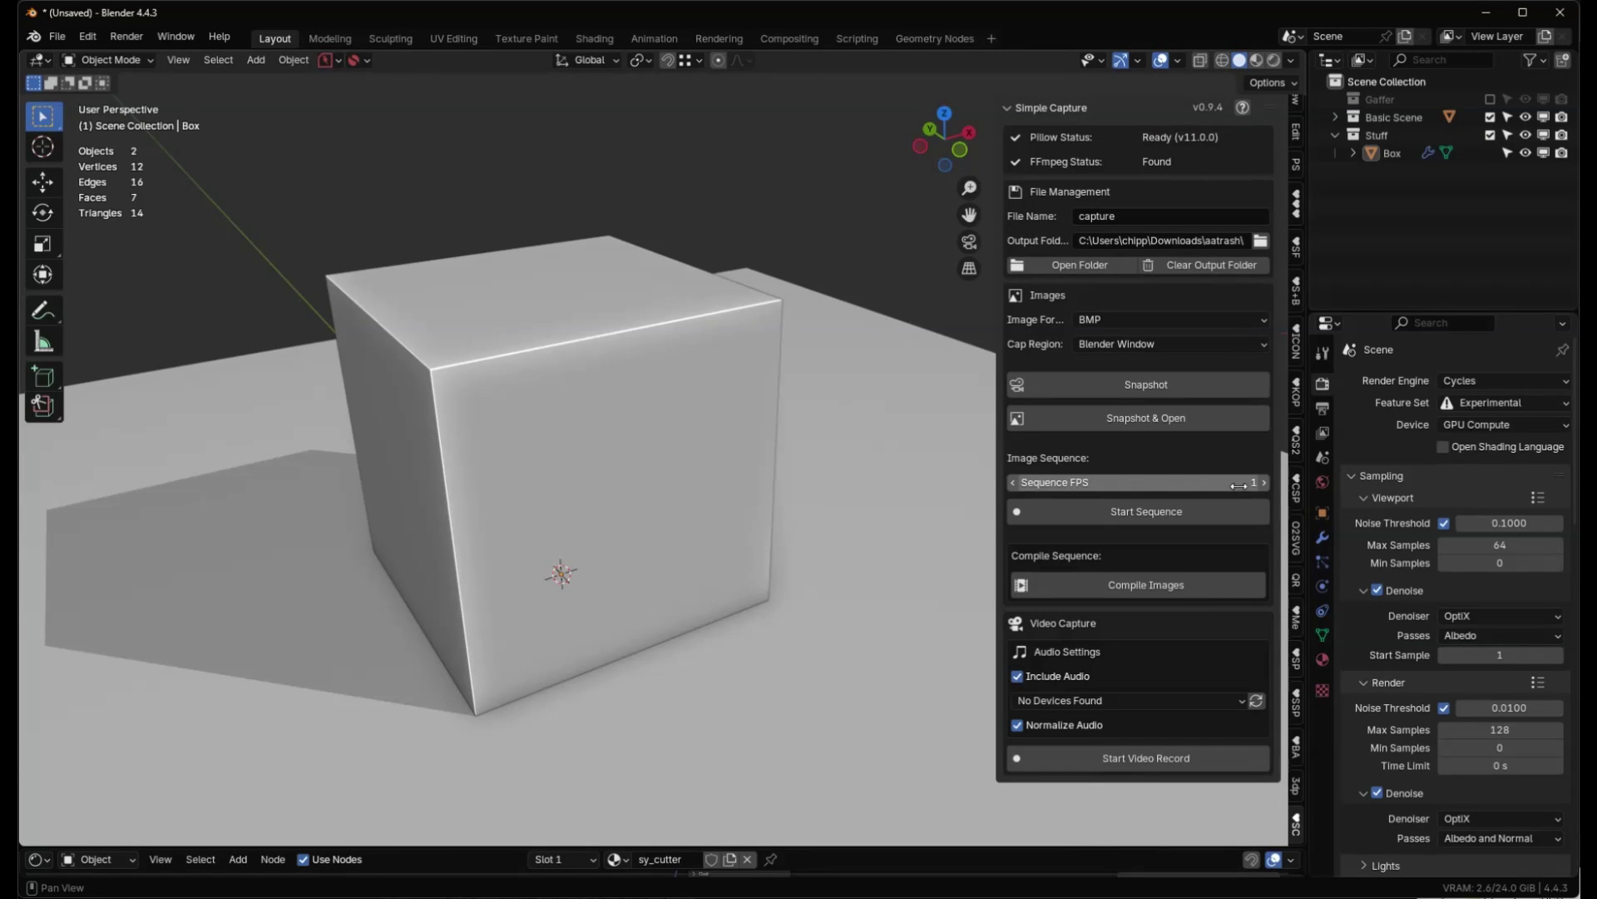
click(1263, 484)
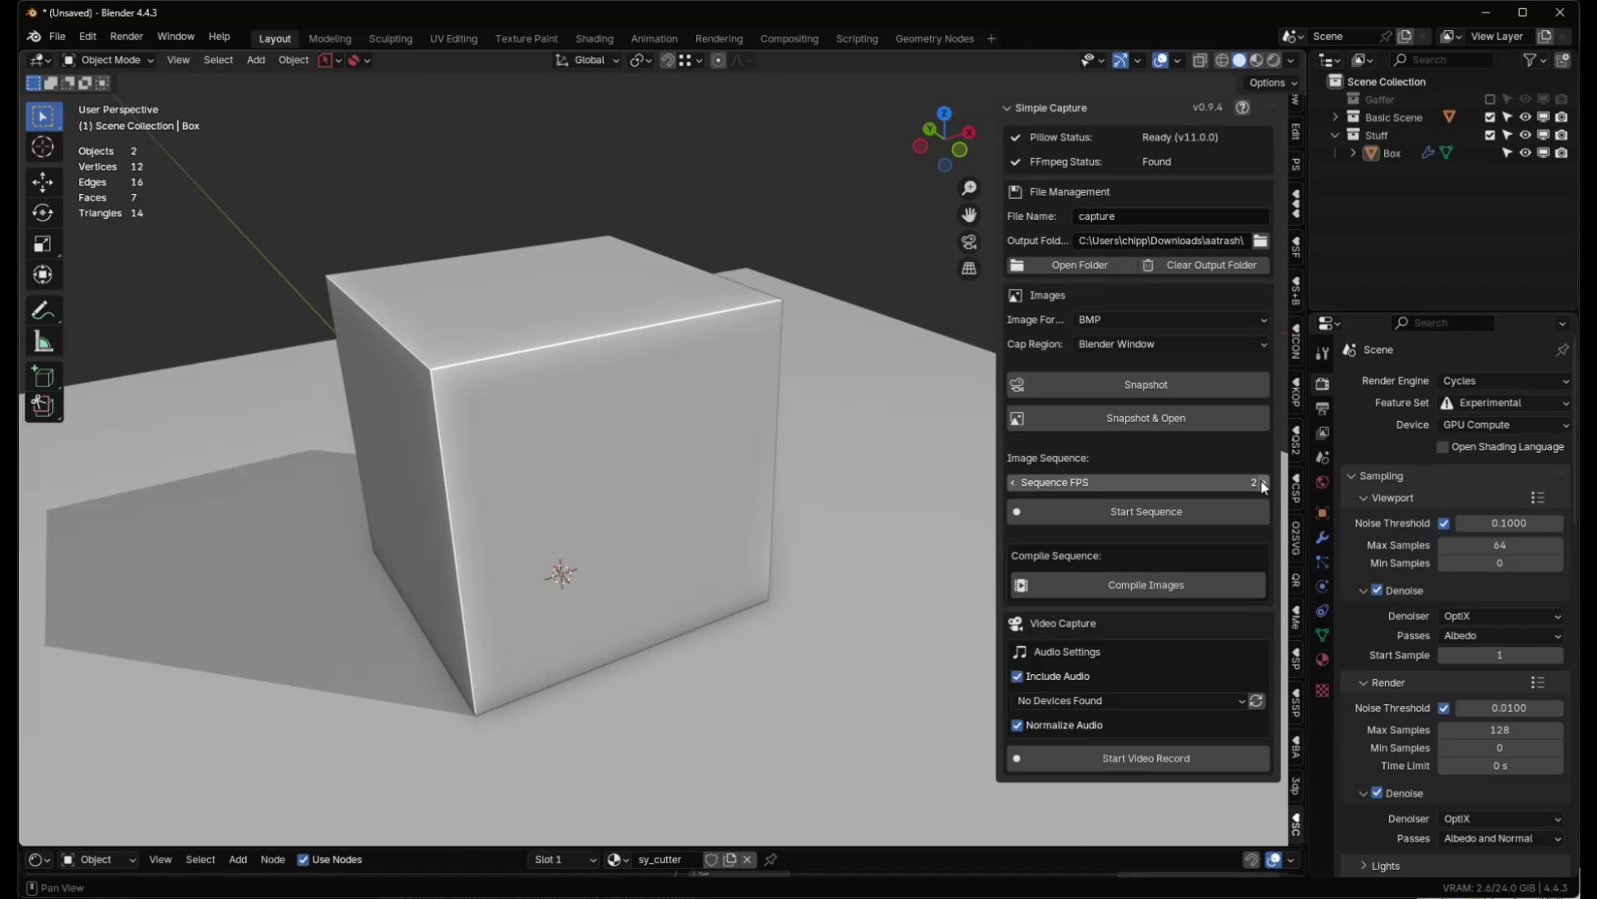
click(1264, 485)
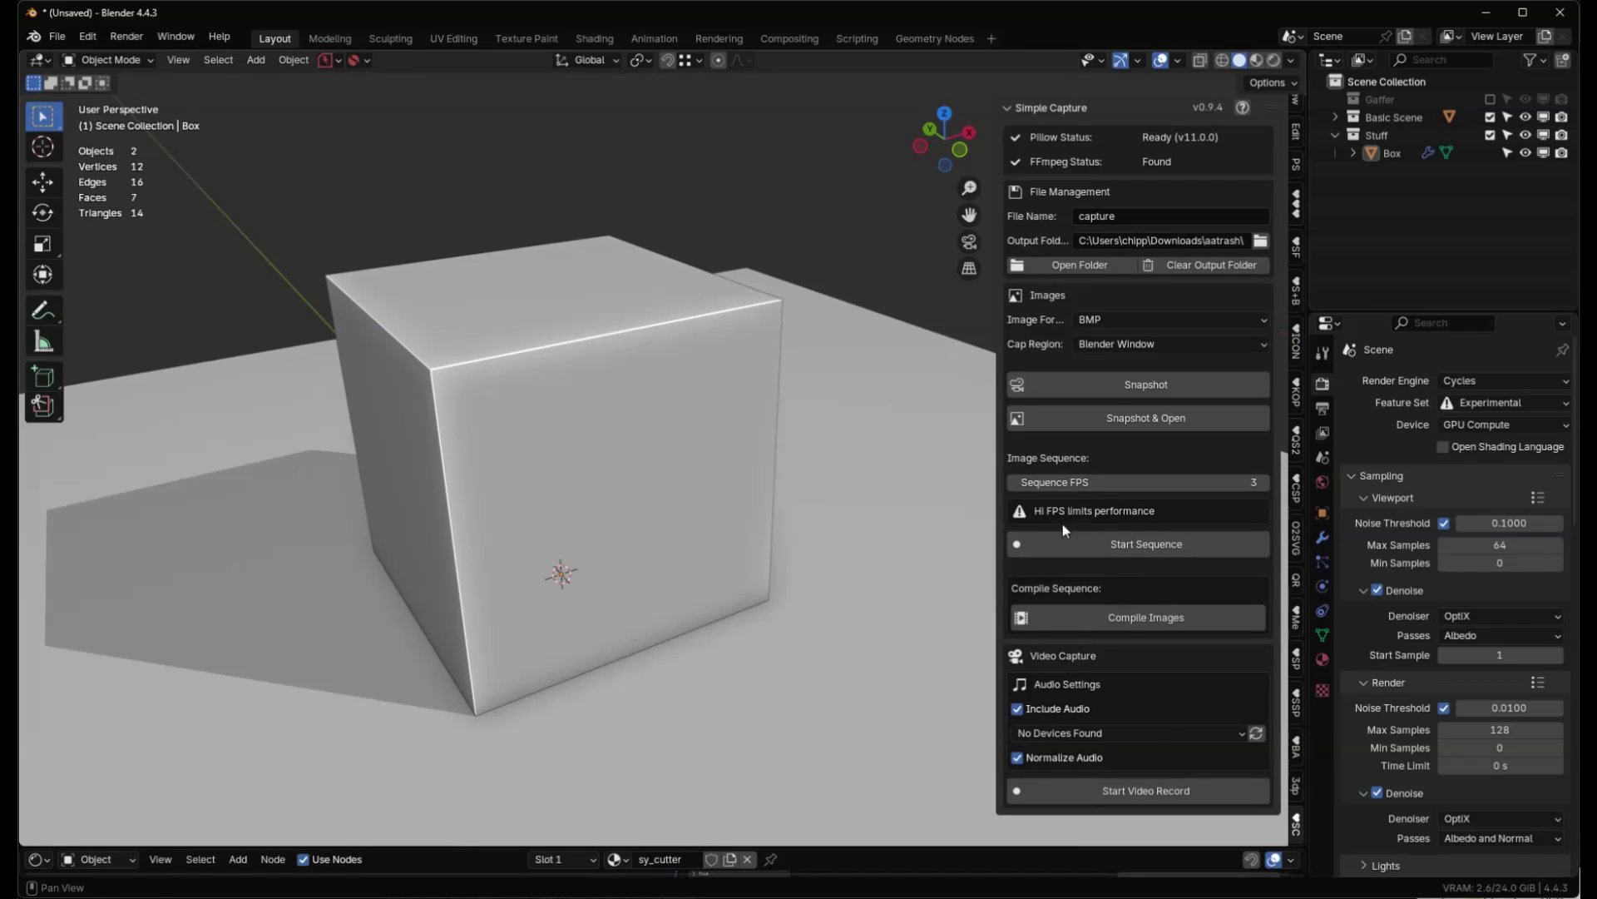
click(1264, 484)
Review the three snapshots, clear the output folder, and start a 5 FPS image sequence capture.
click(1100, 267)
drag(1100, 152, 877, 153)
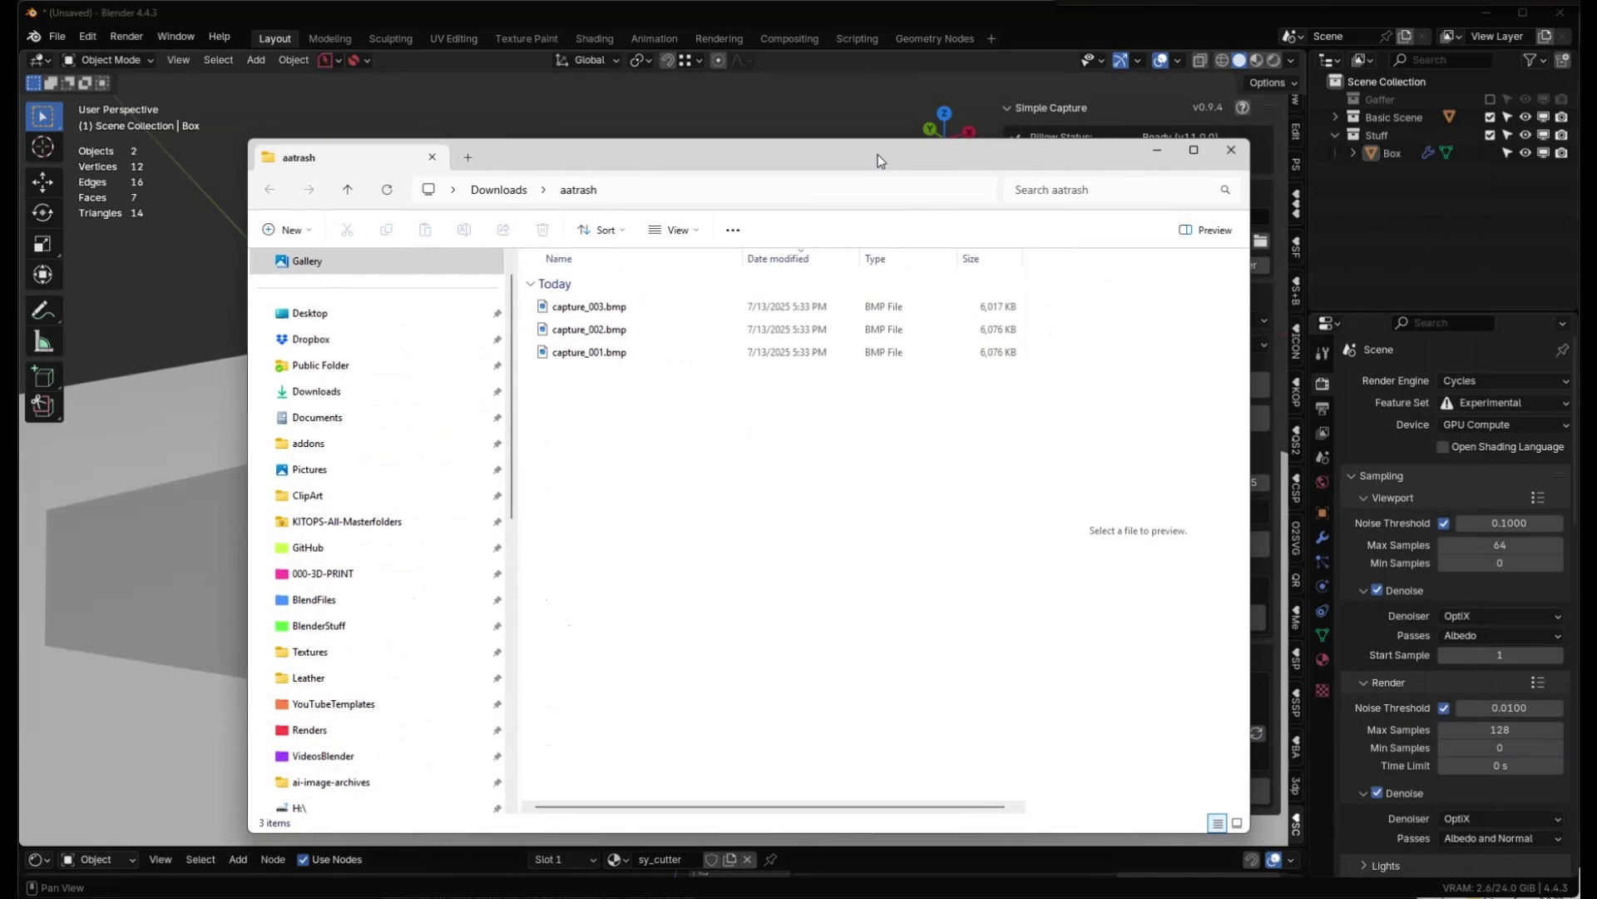
click(1231, 150)
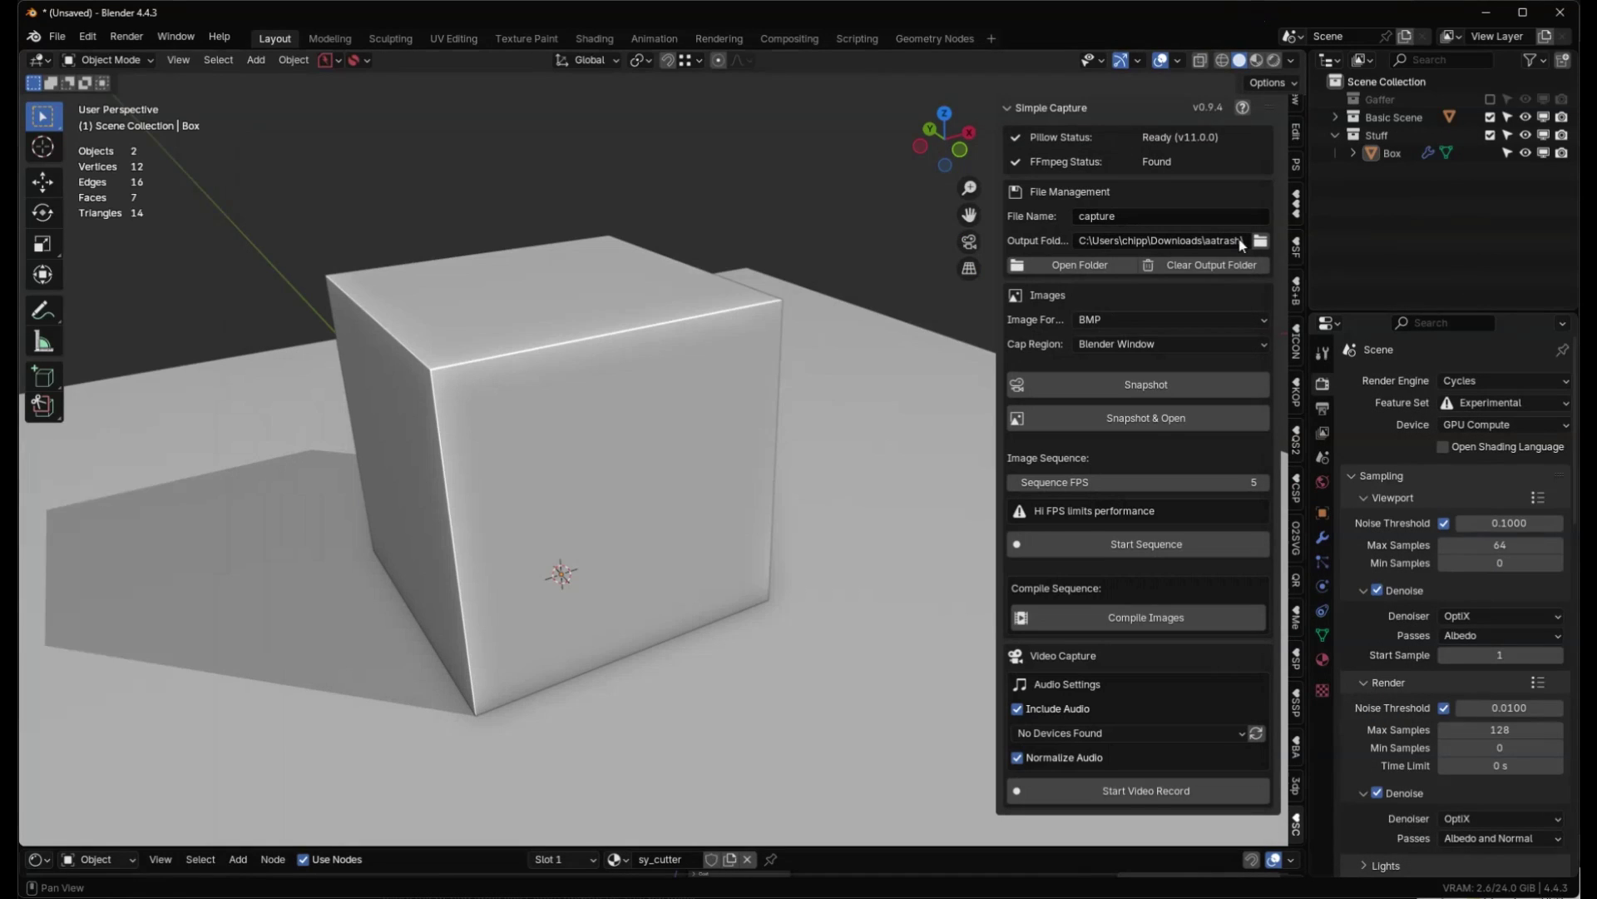
click(1234, 269)
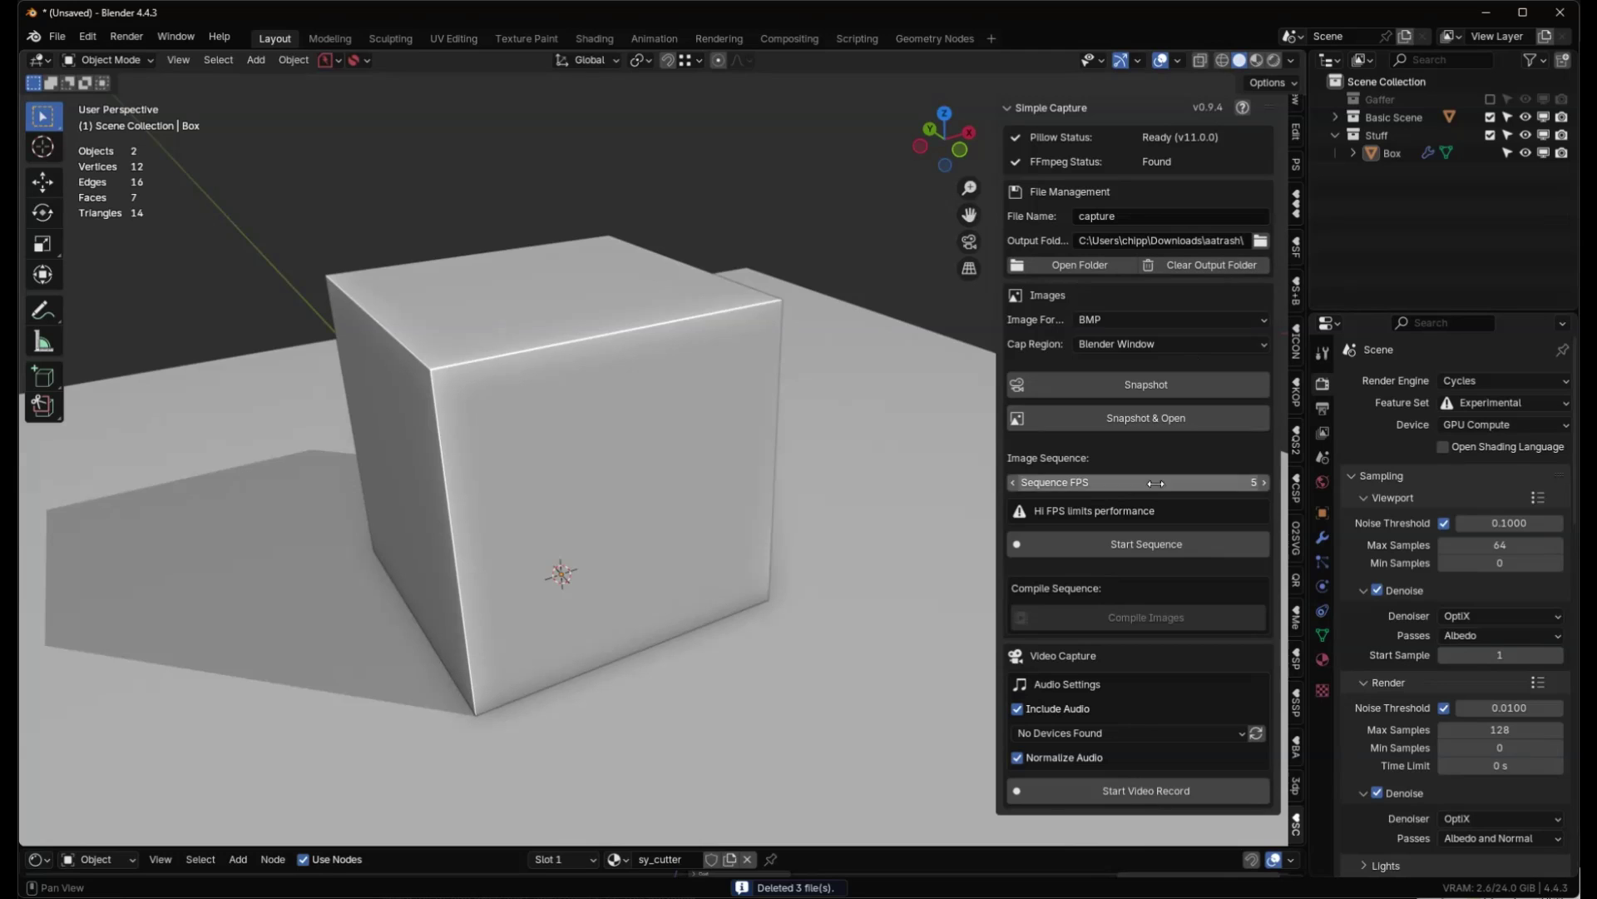
click(1146, 542)
In Edit Mode, loop-cut the Box and extrude the upper band of a side face outward.
middle_drag(817, 426, 670, 389)
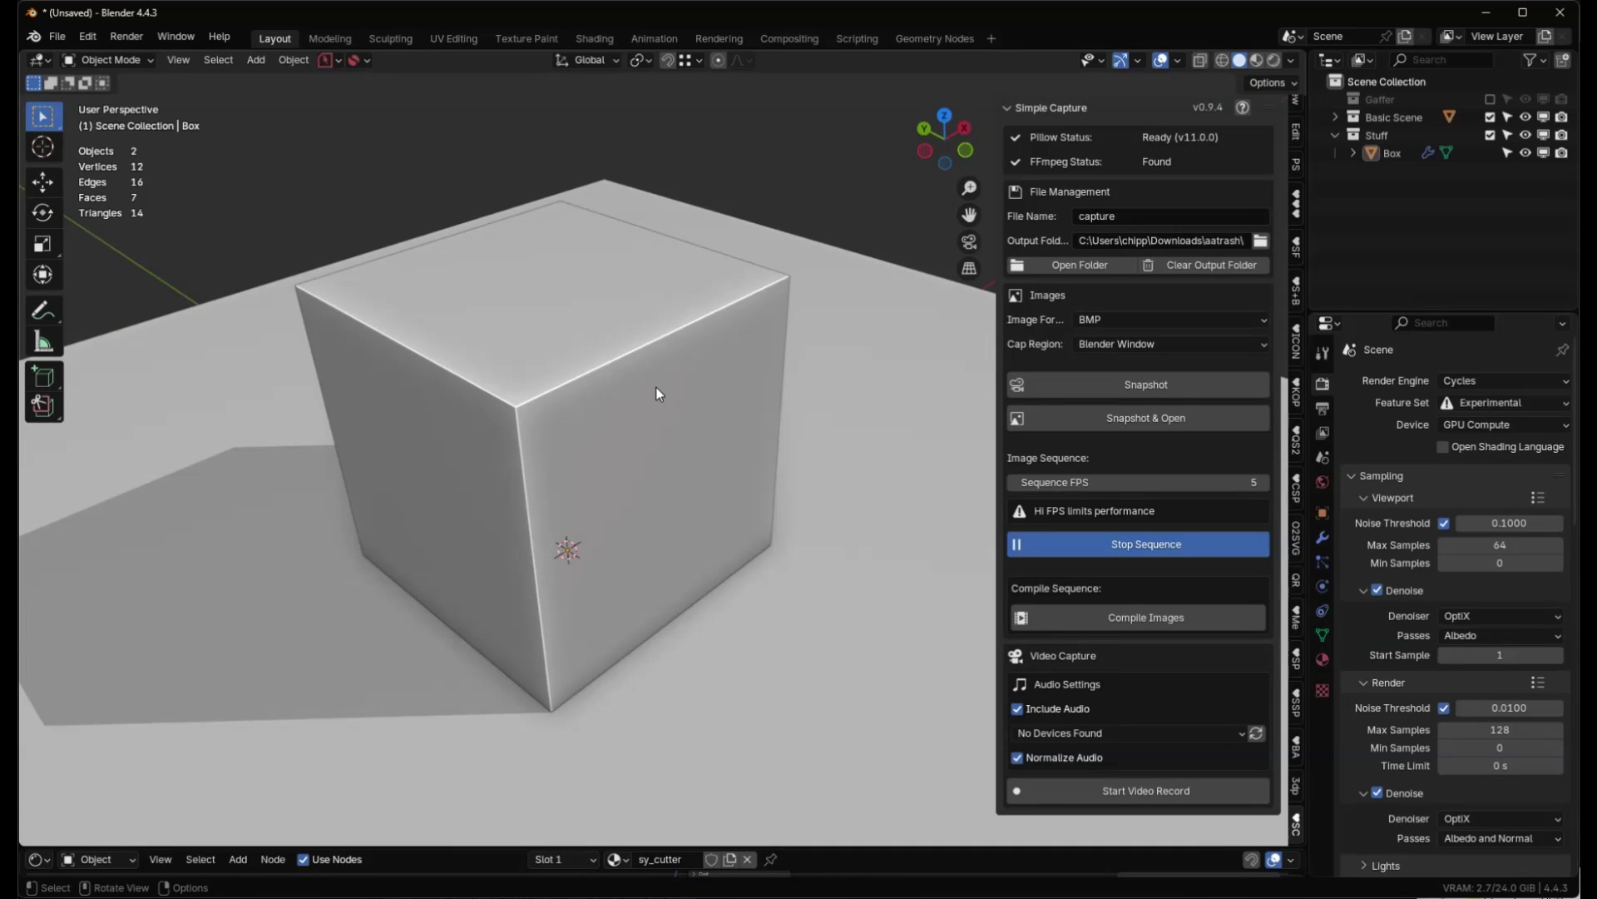
key(Tab)
key(ctrl+r)
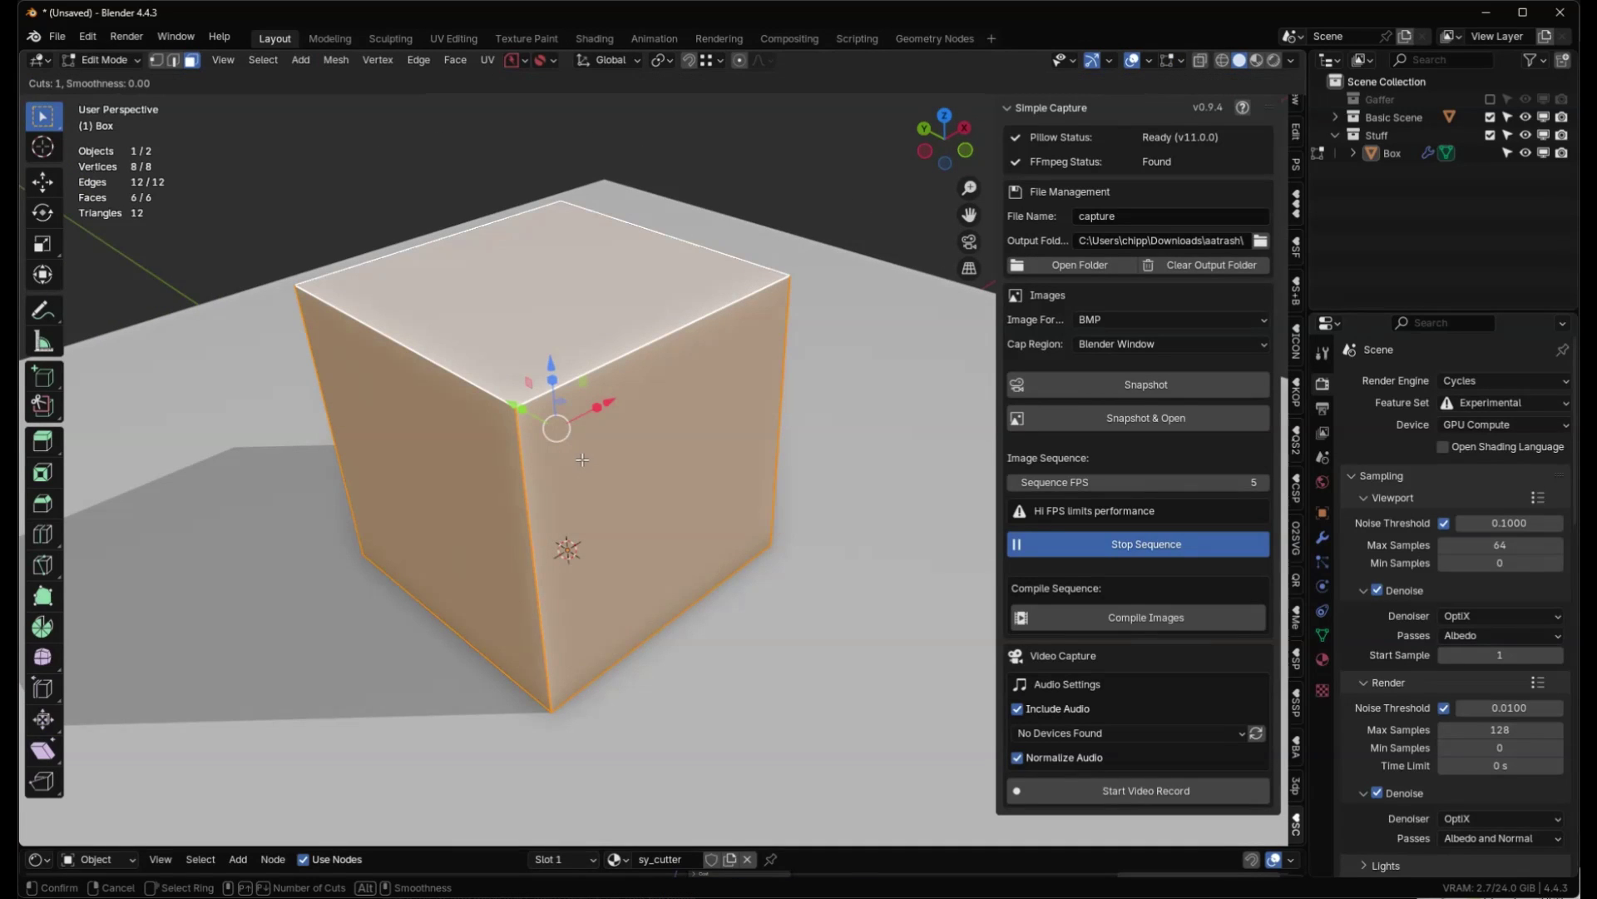
click(531, 520)
click(523, 441)
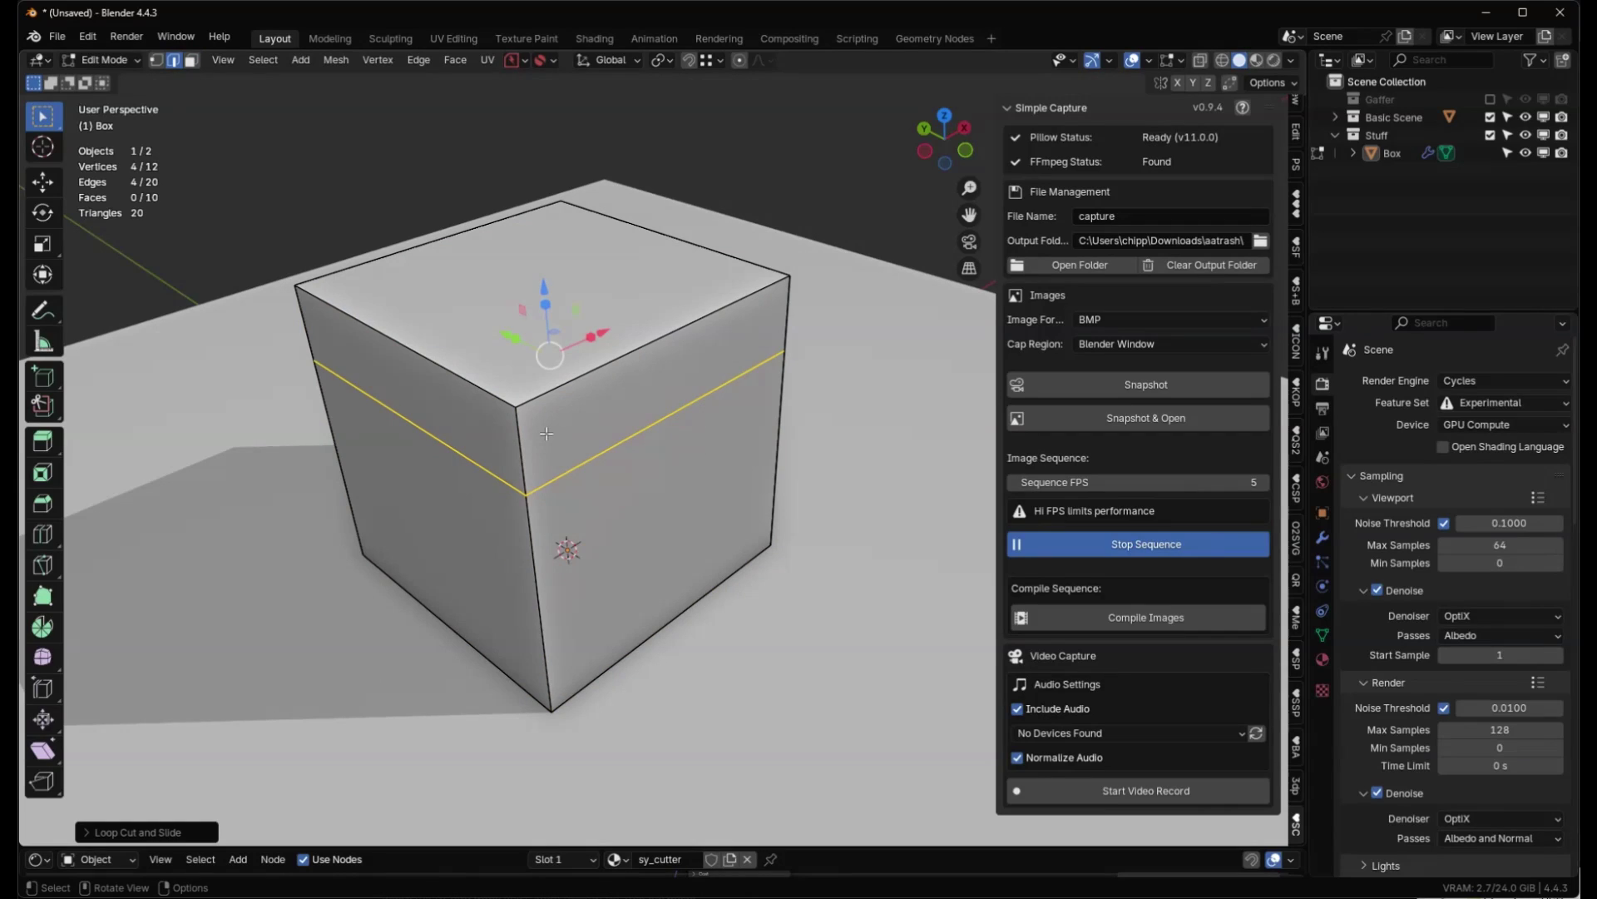
key(3)
click(584, 406)
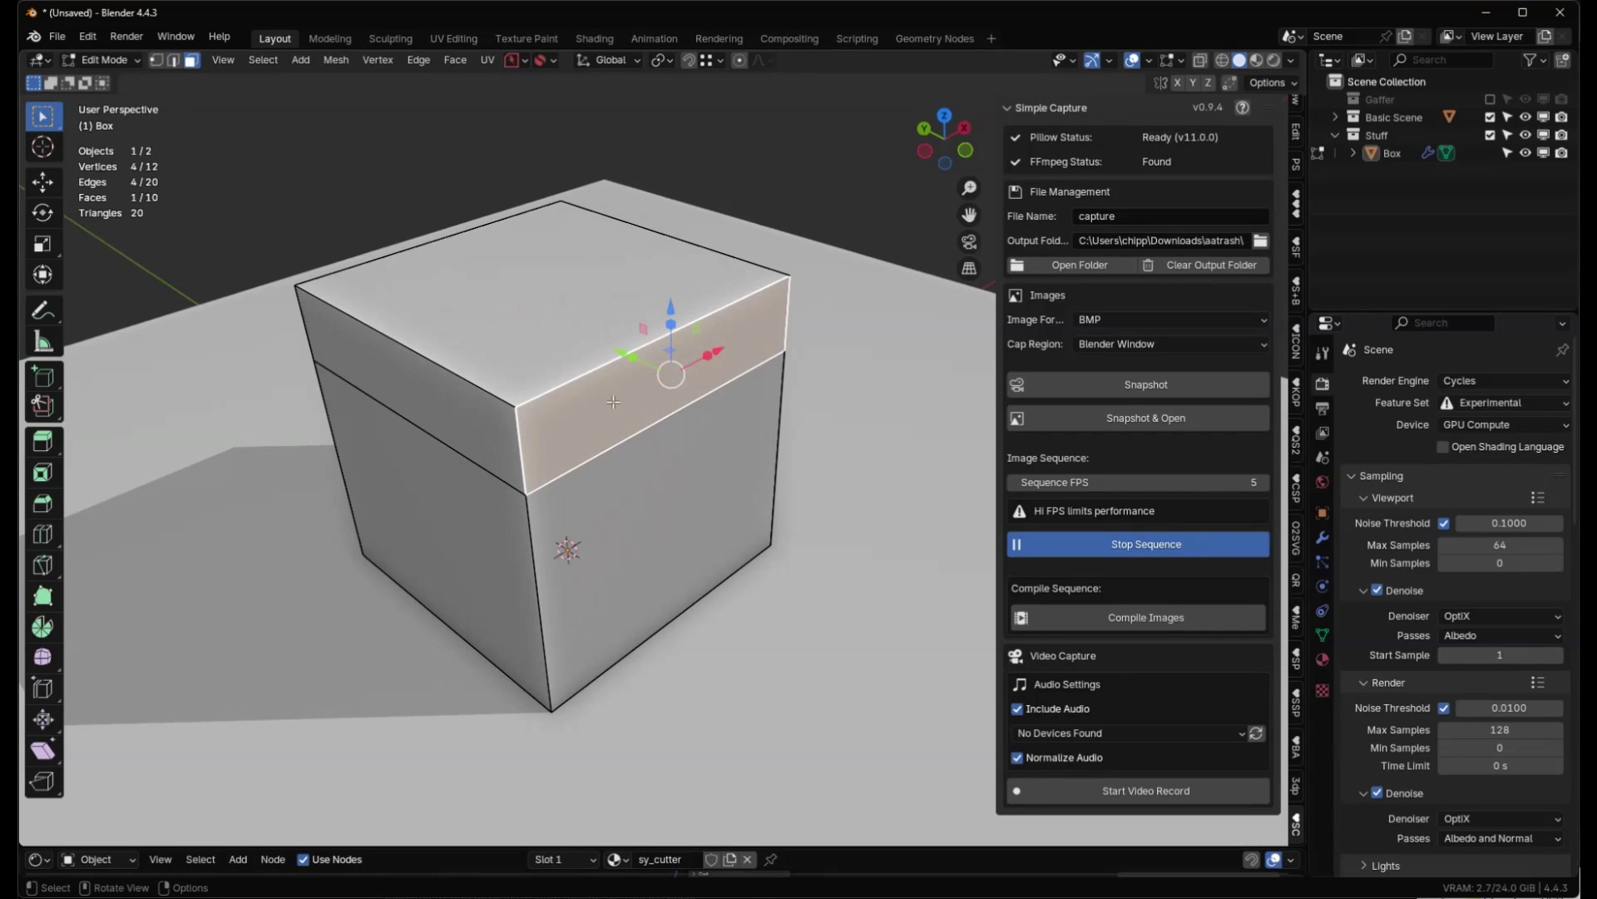
key(e)
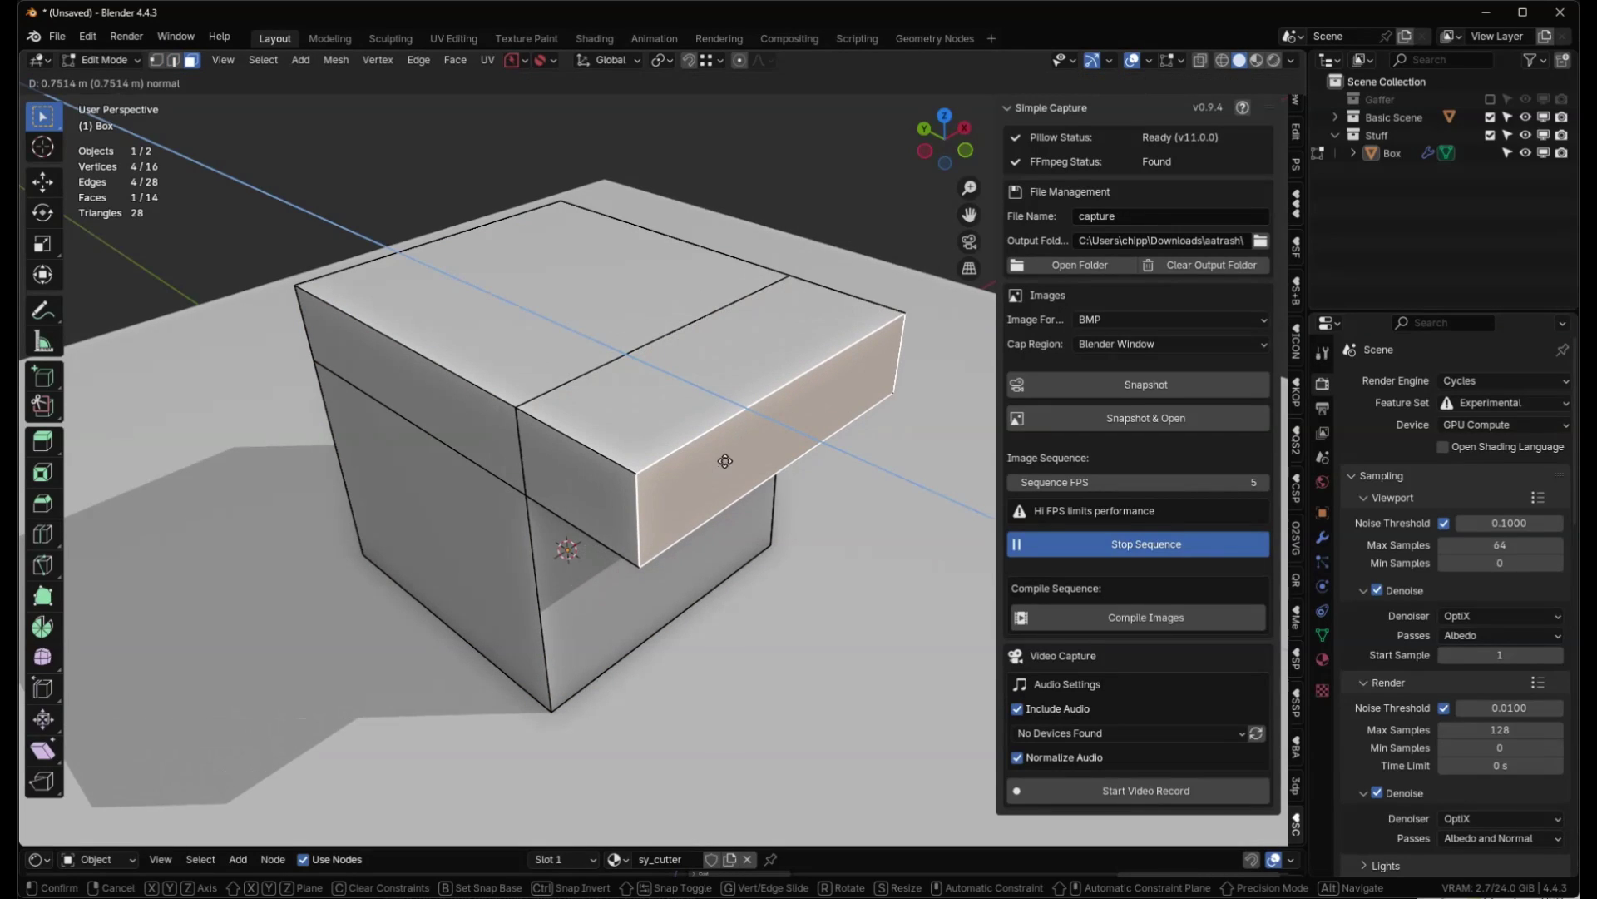
click(725, 463)
Add another loop cut, extrude a top face upward into a raised block, then stop the sequence capture.
key(ctrl+r)
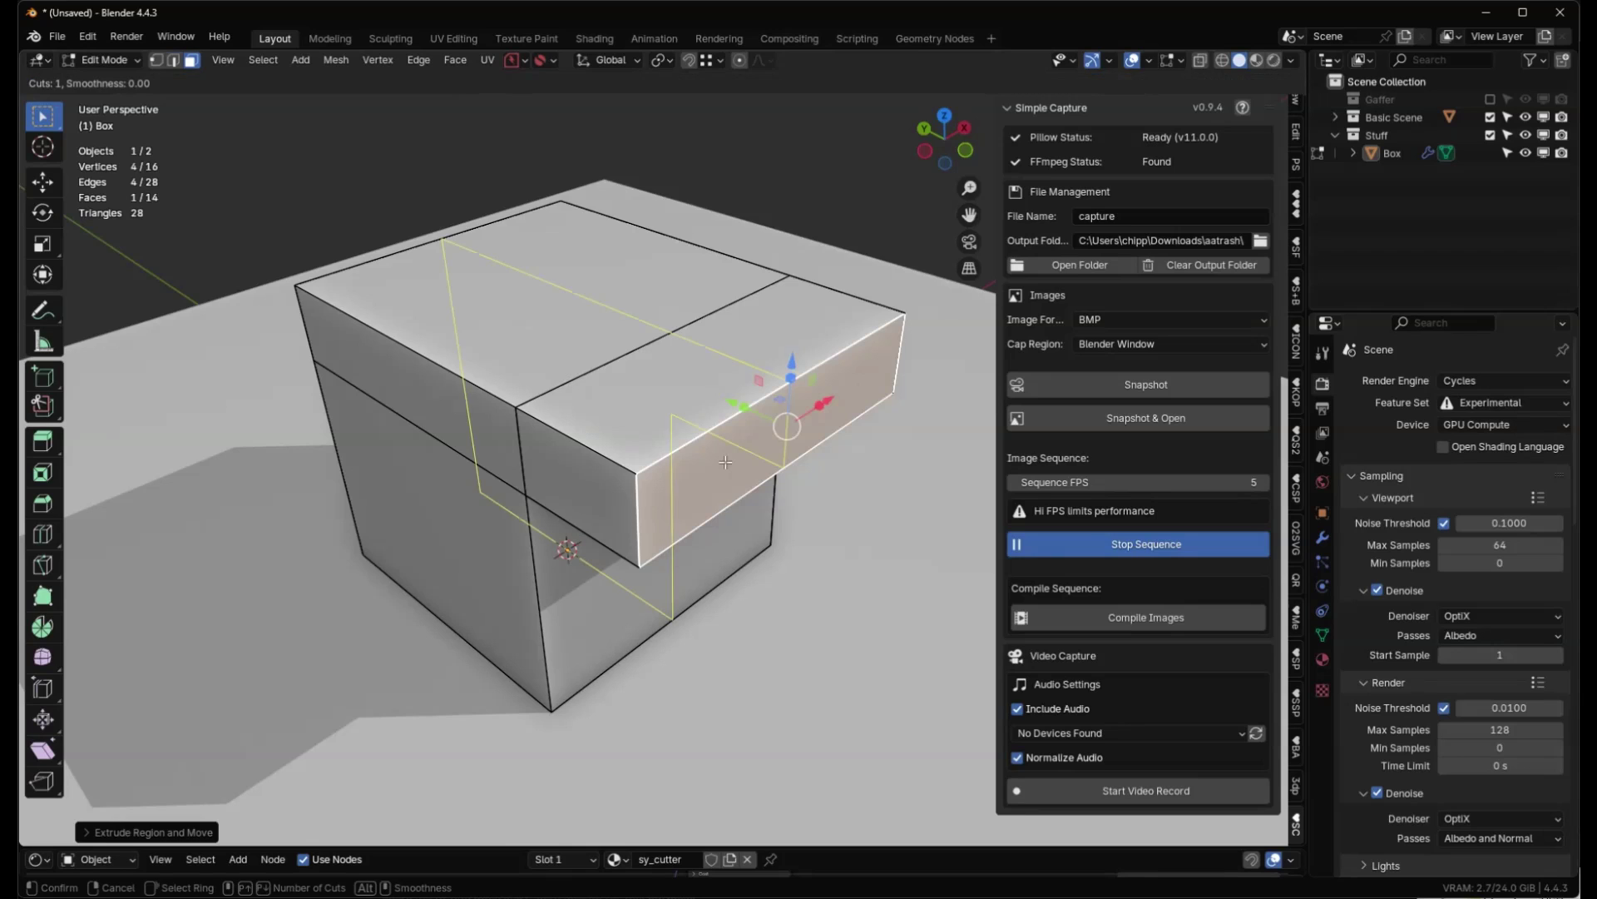
double_click(757, 499)
click(487, 366)
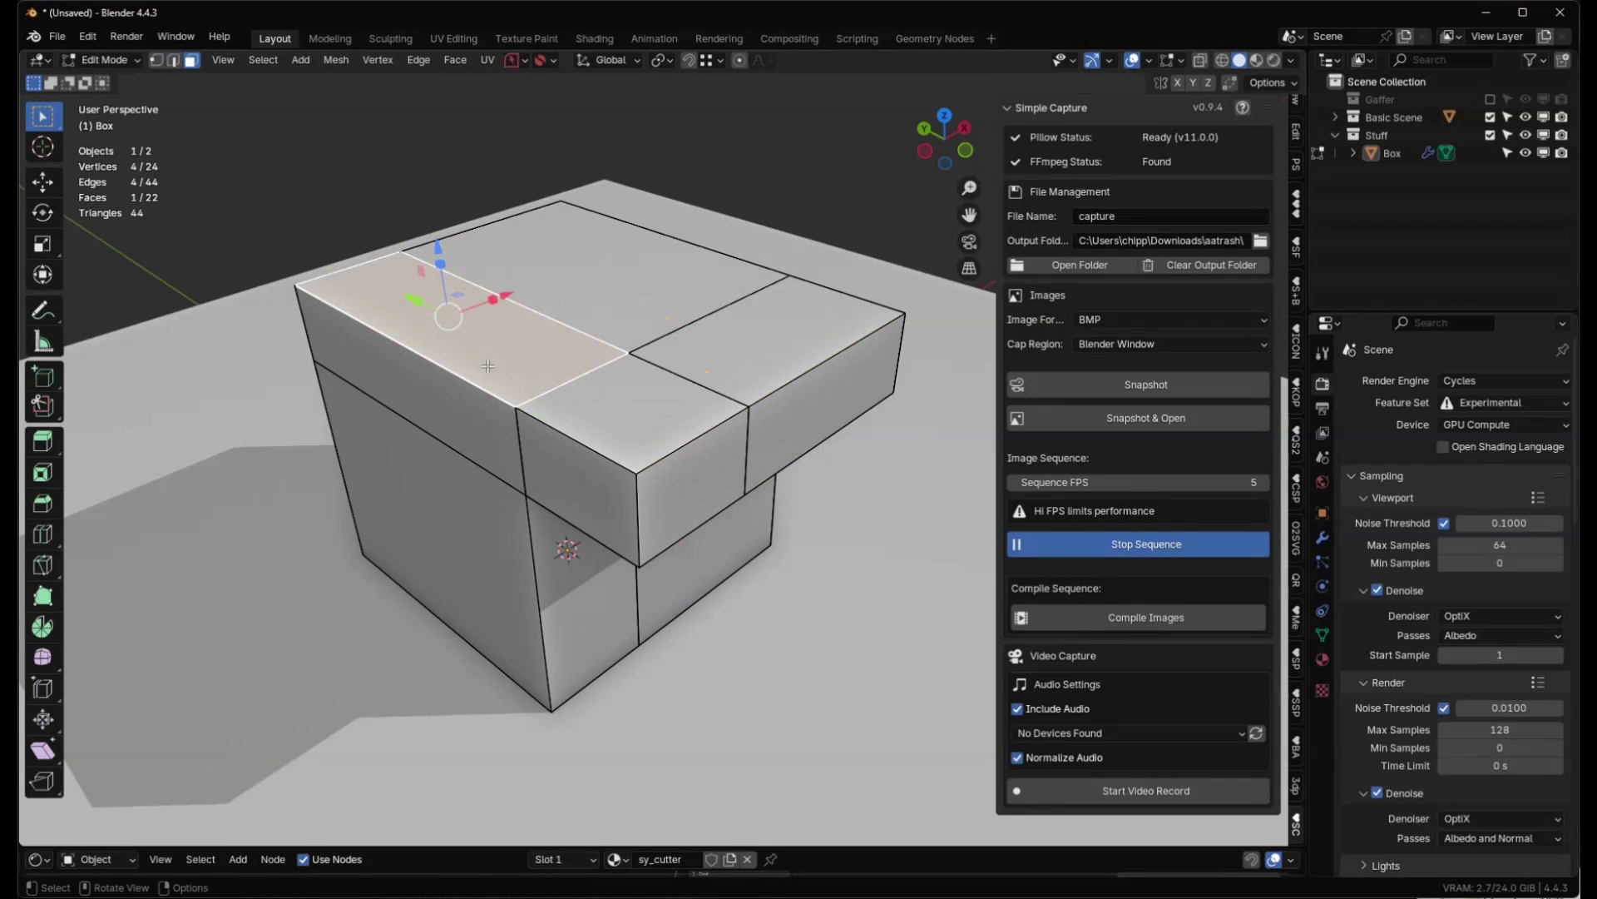
key(e)
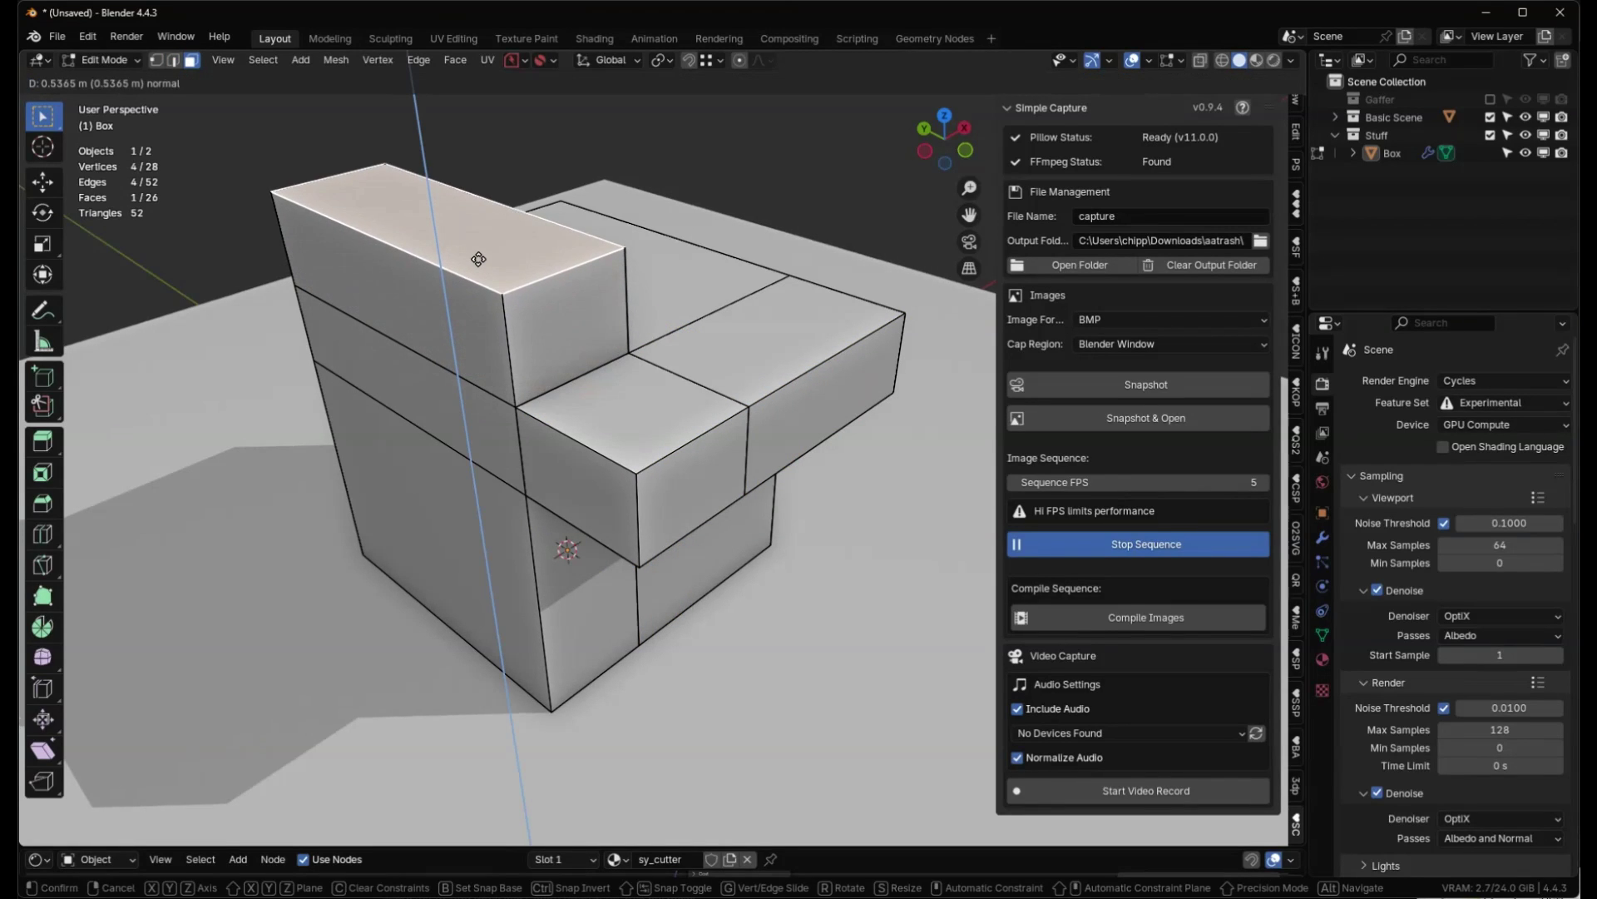
click(481, 259)
middle_drag(566, 359, 620, 381)
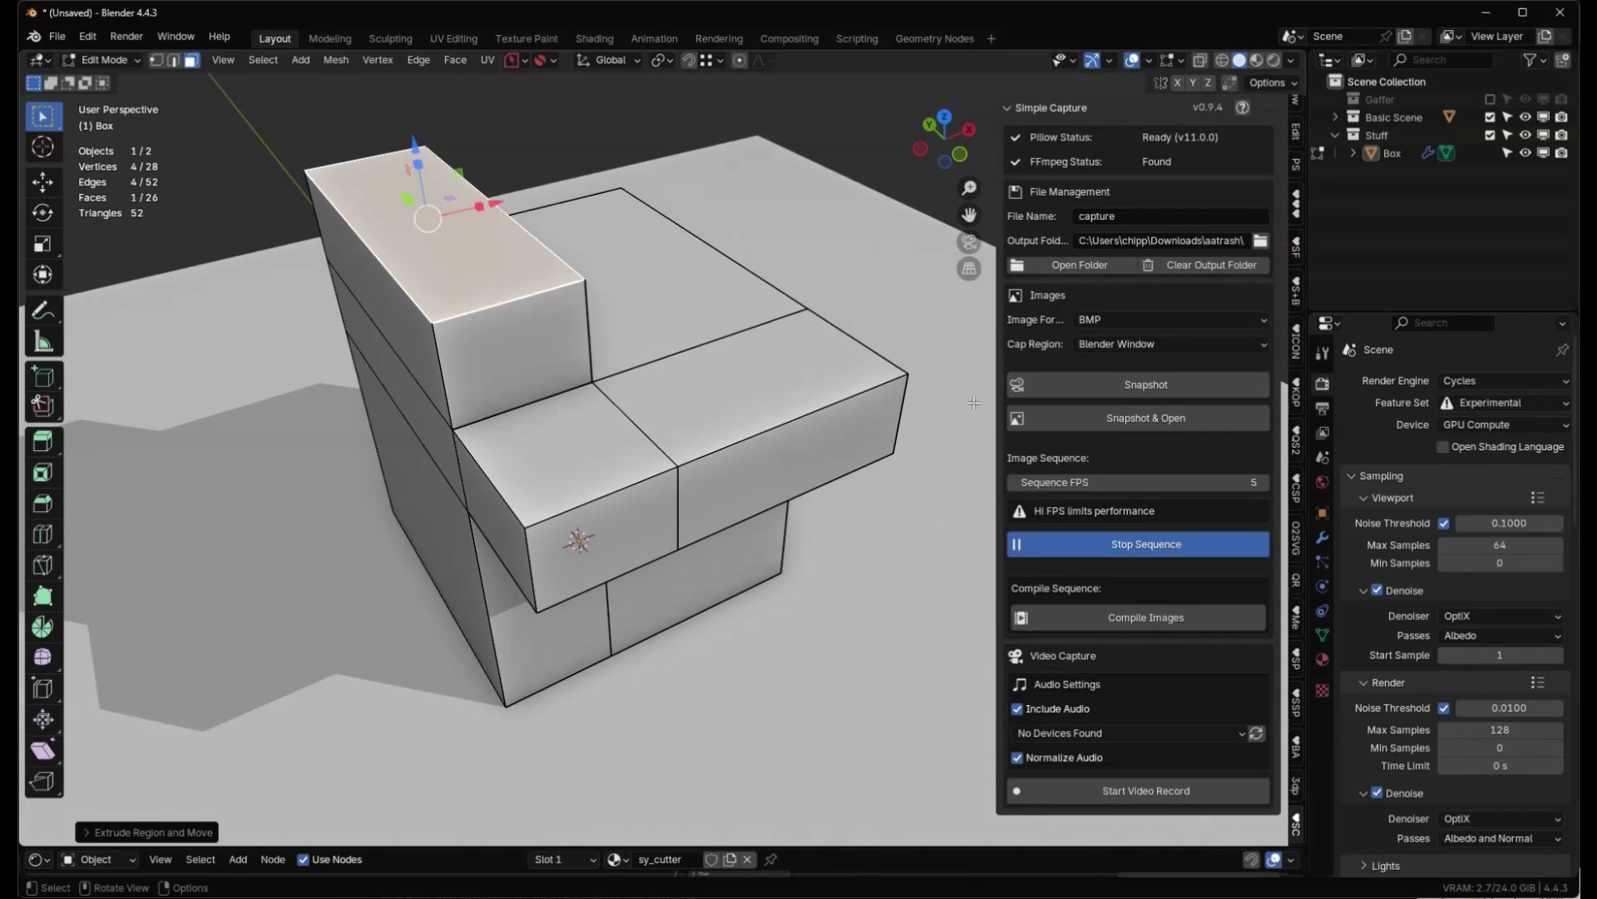
key(Tab)
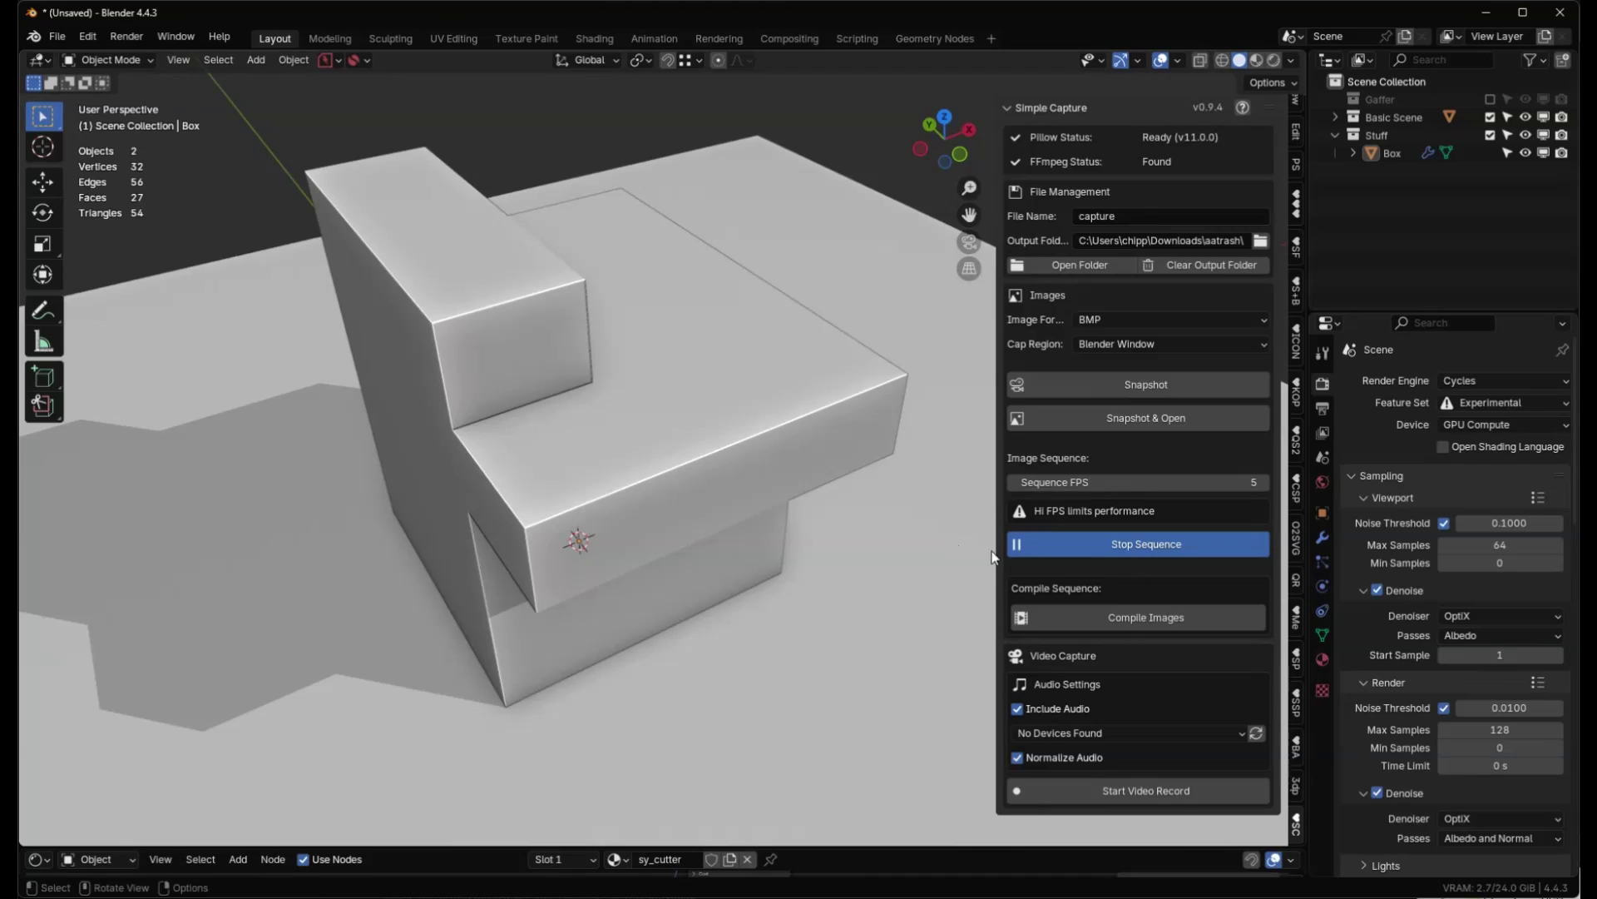
click(1145, 541)
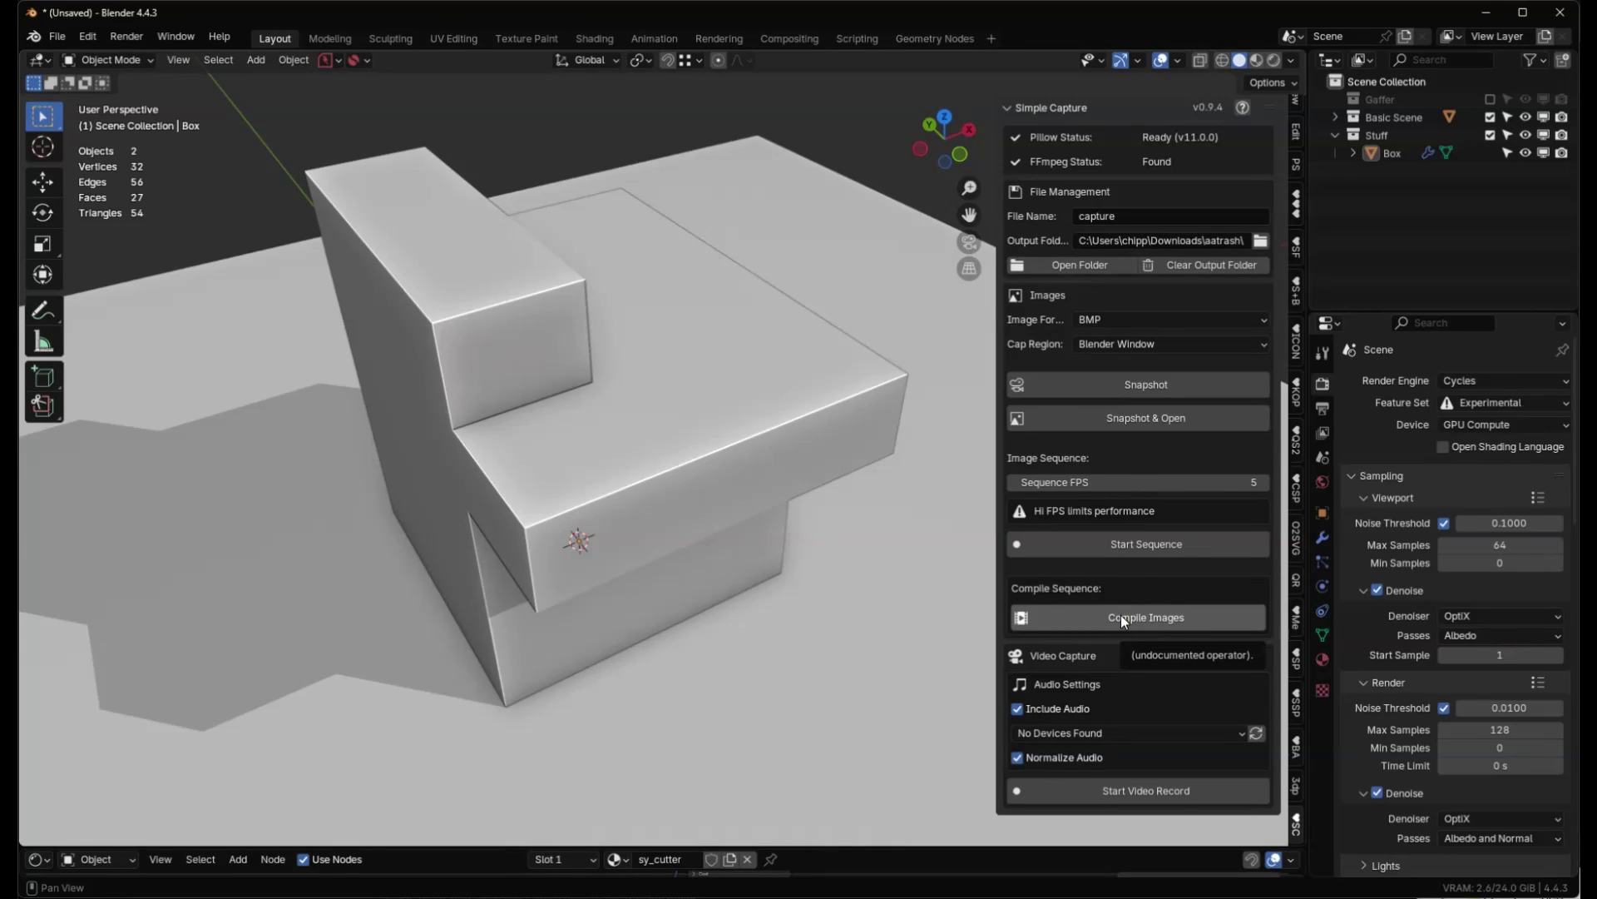
click(1091, 264)
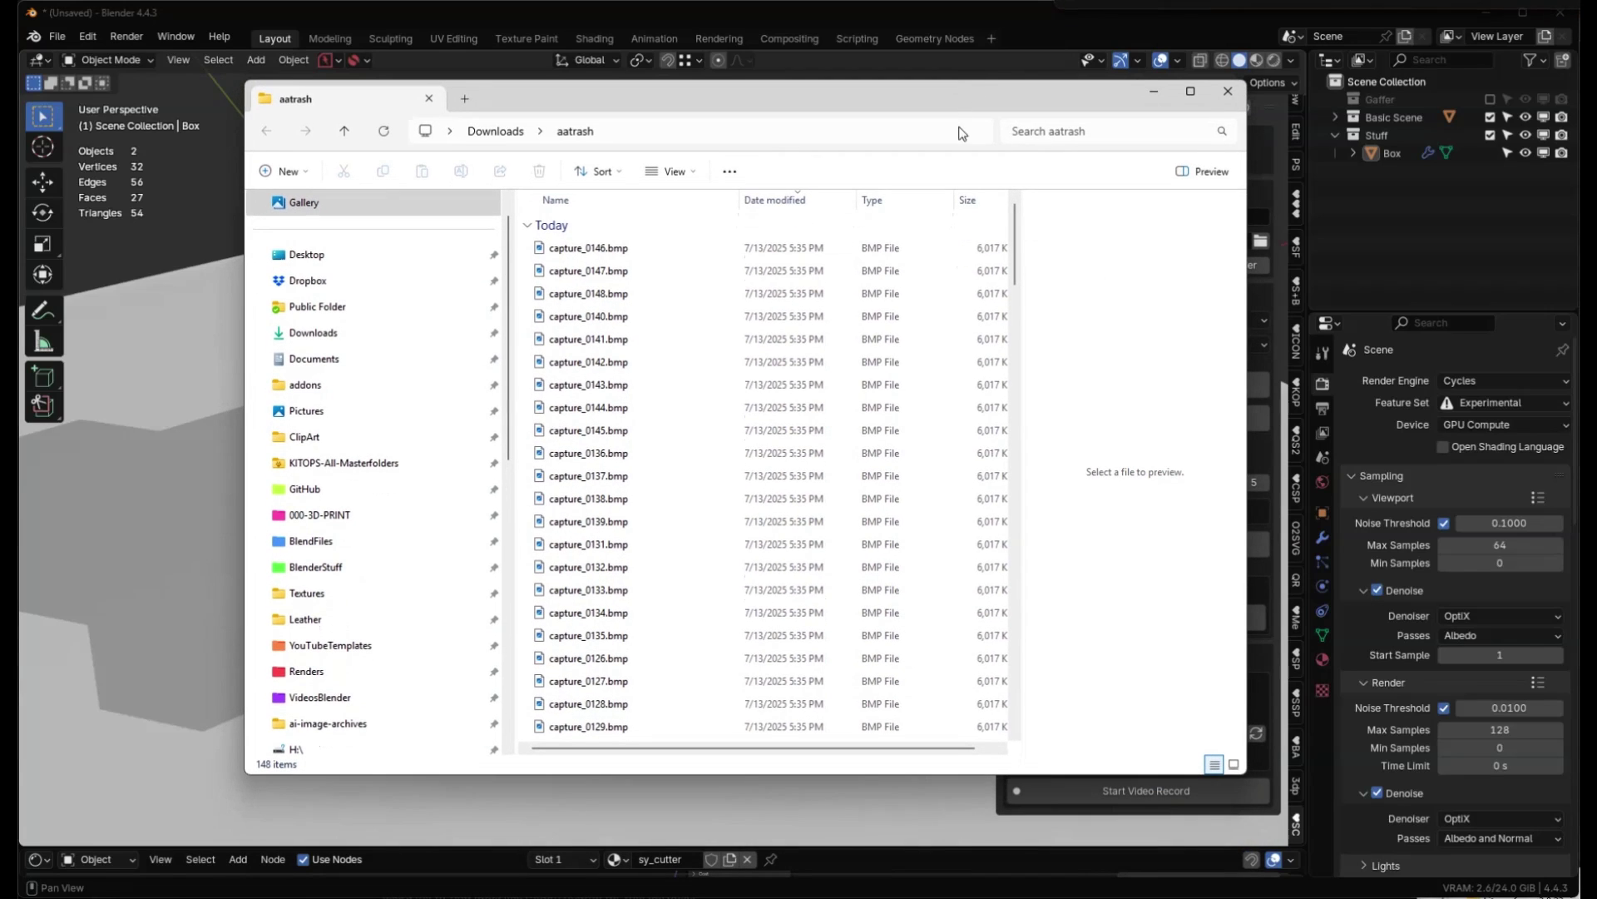
scroll(710, 396, down, 4)
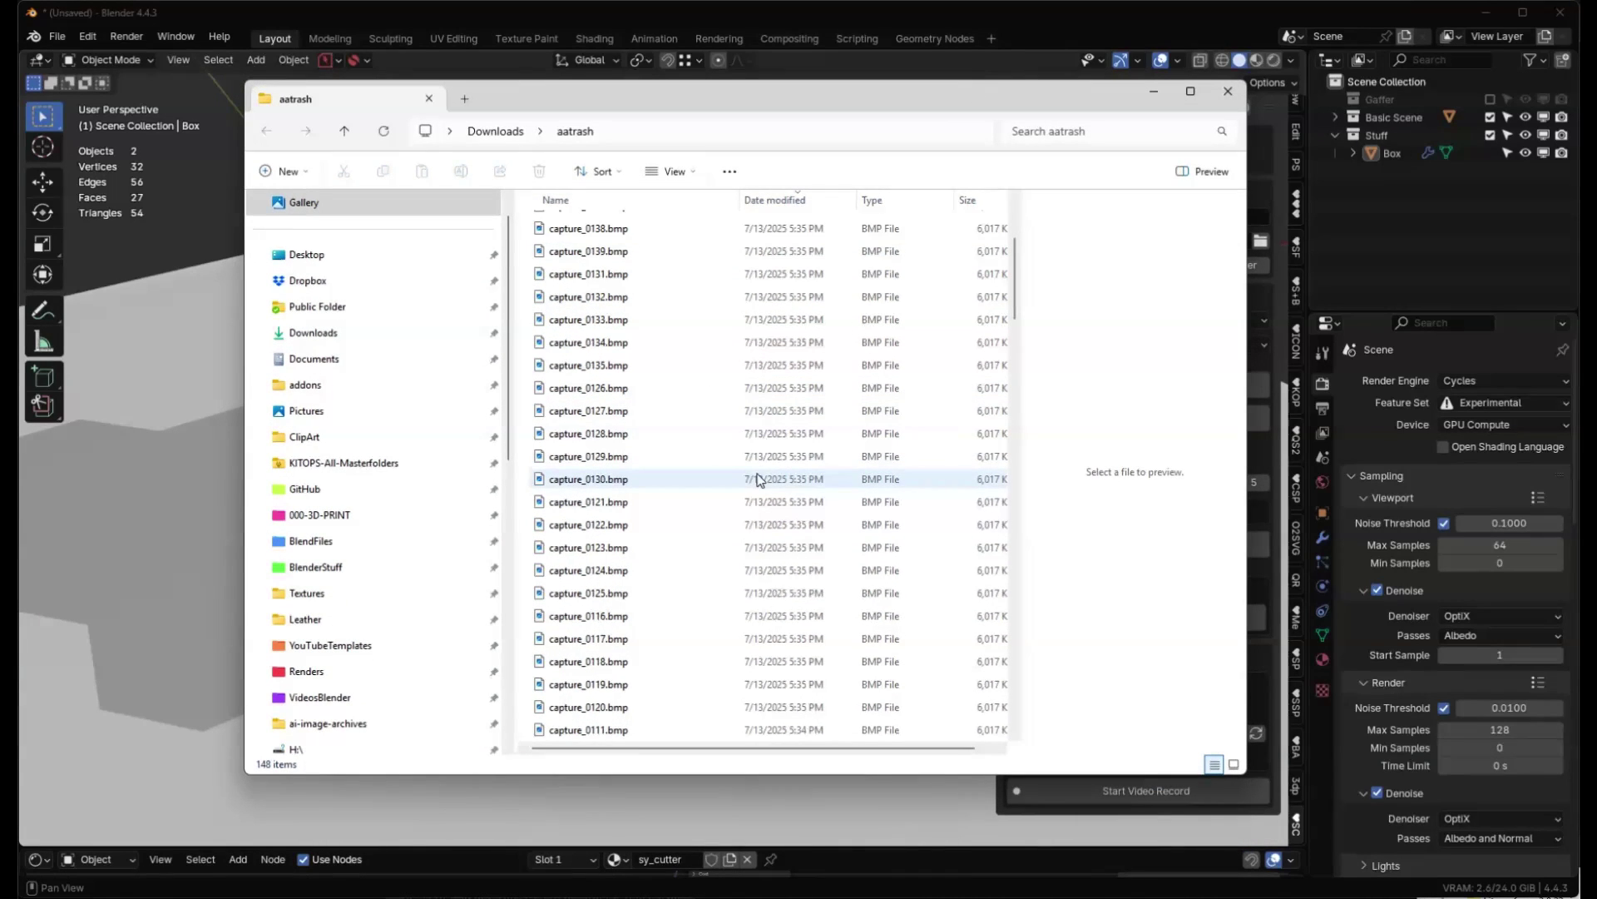
scroll(760, 477, up, 4)
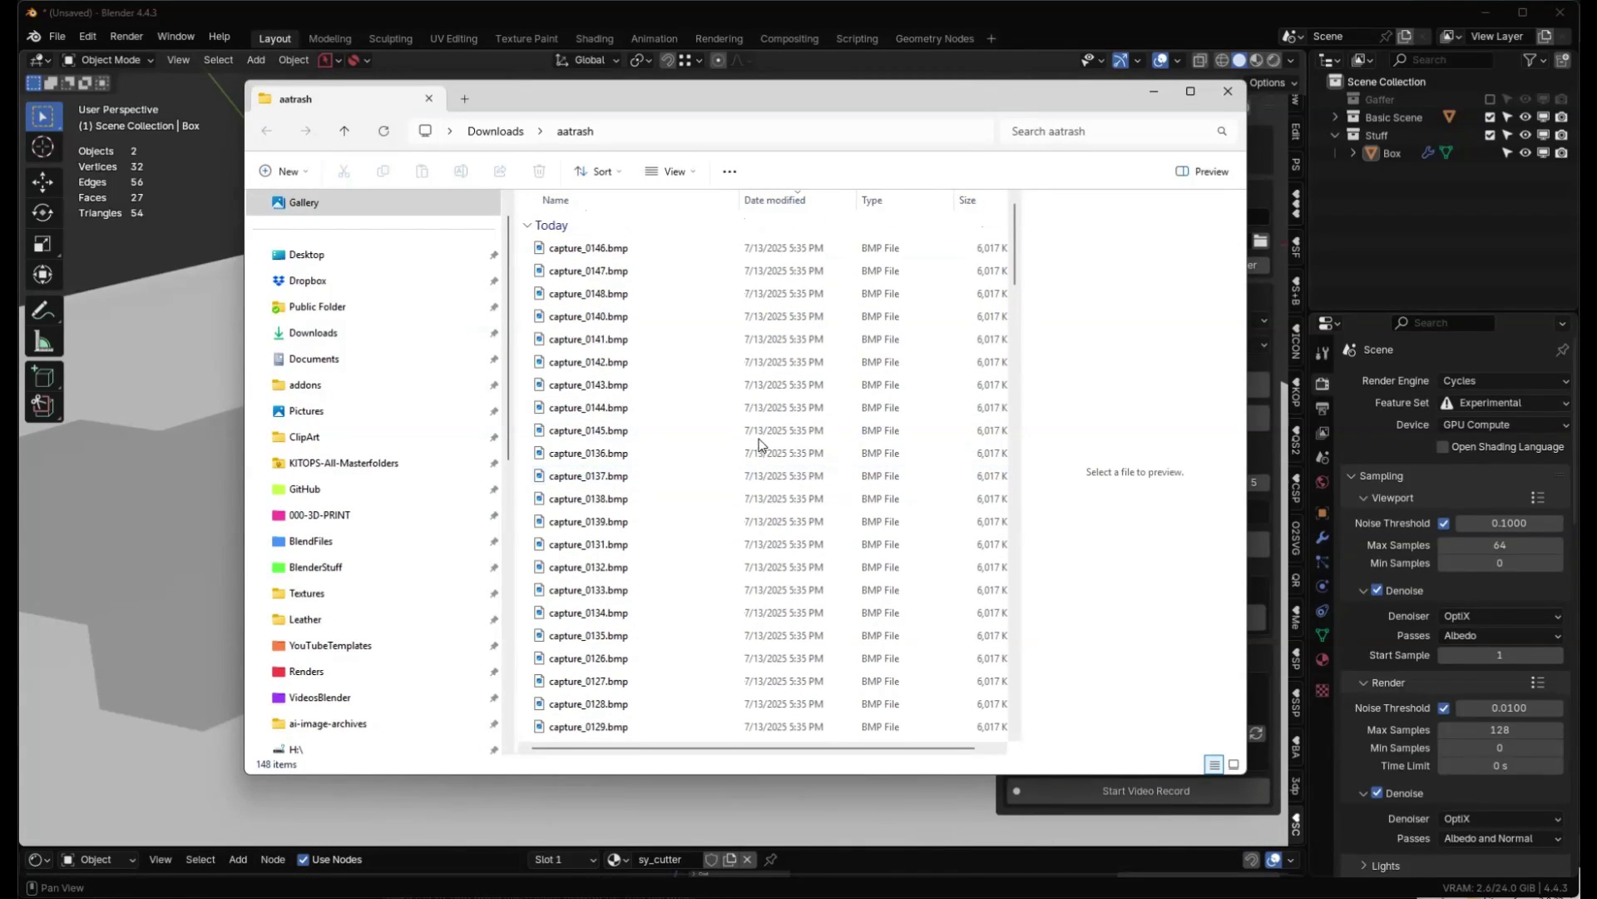
click(1155, 93)
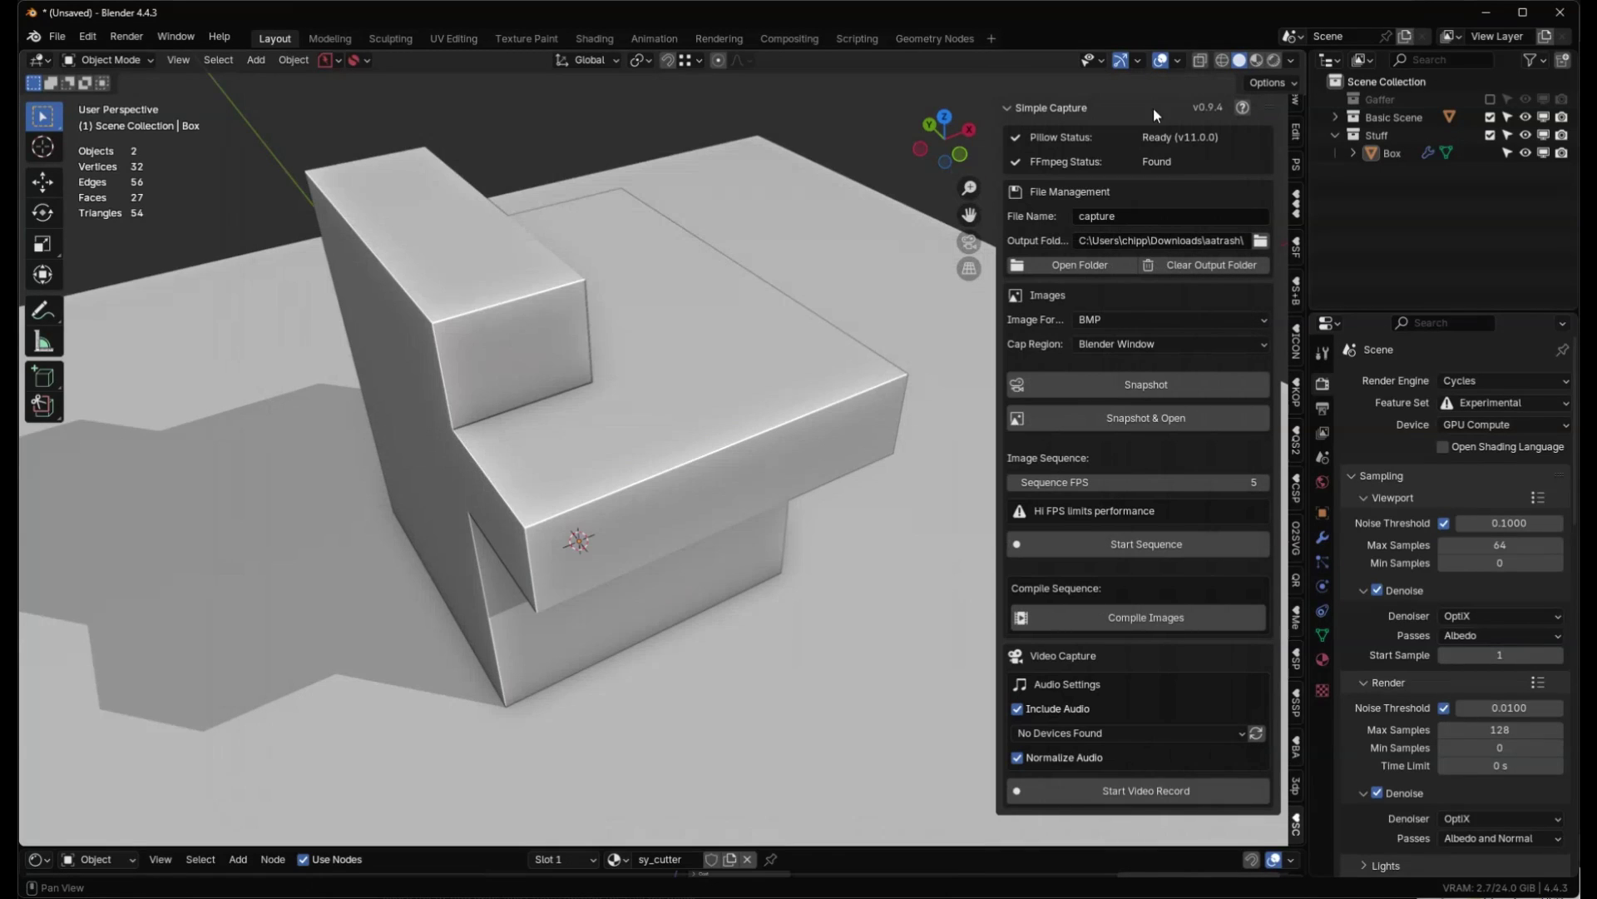
Compile the captured frames into capture_compiled_001.mp4 and open the aatrash folder.
click(1160, 616)
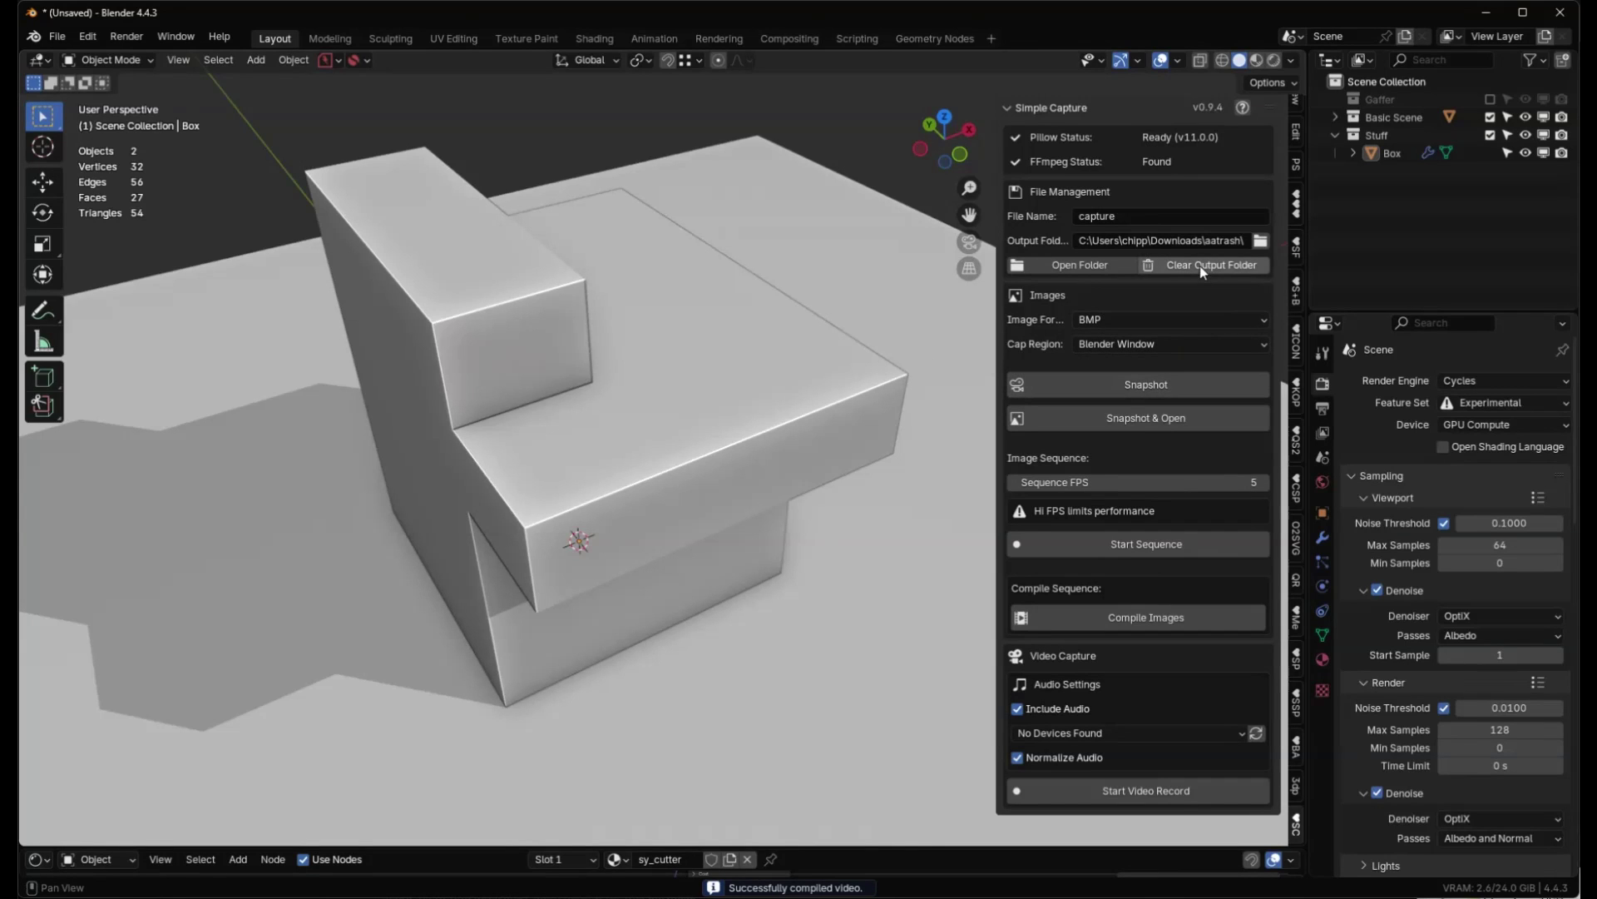
click(1095, 266)
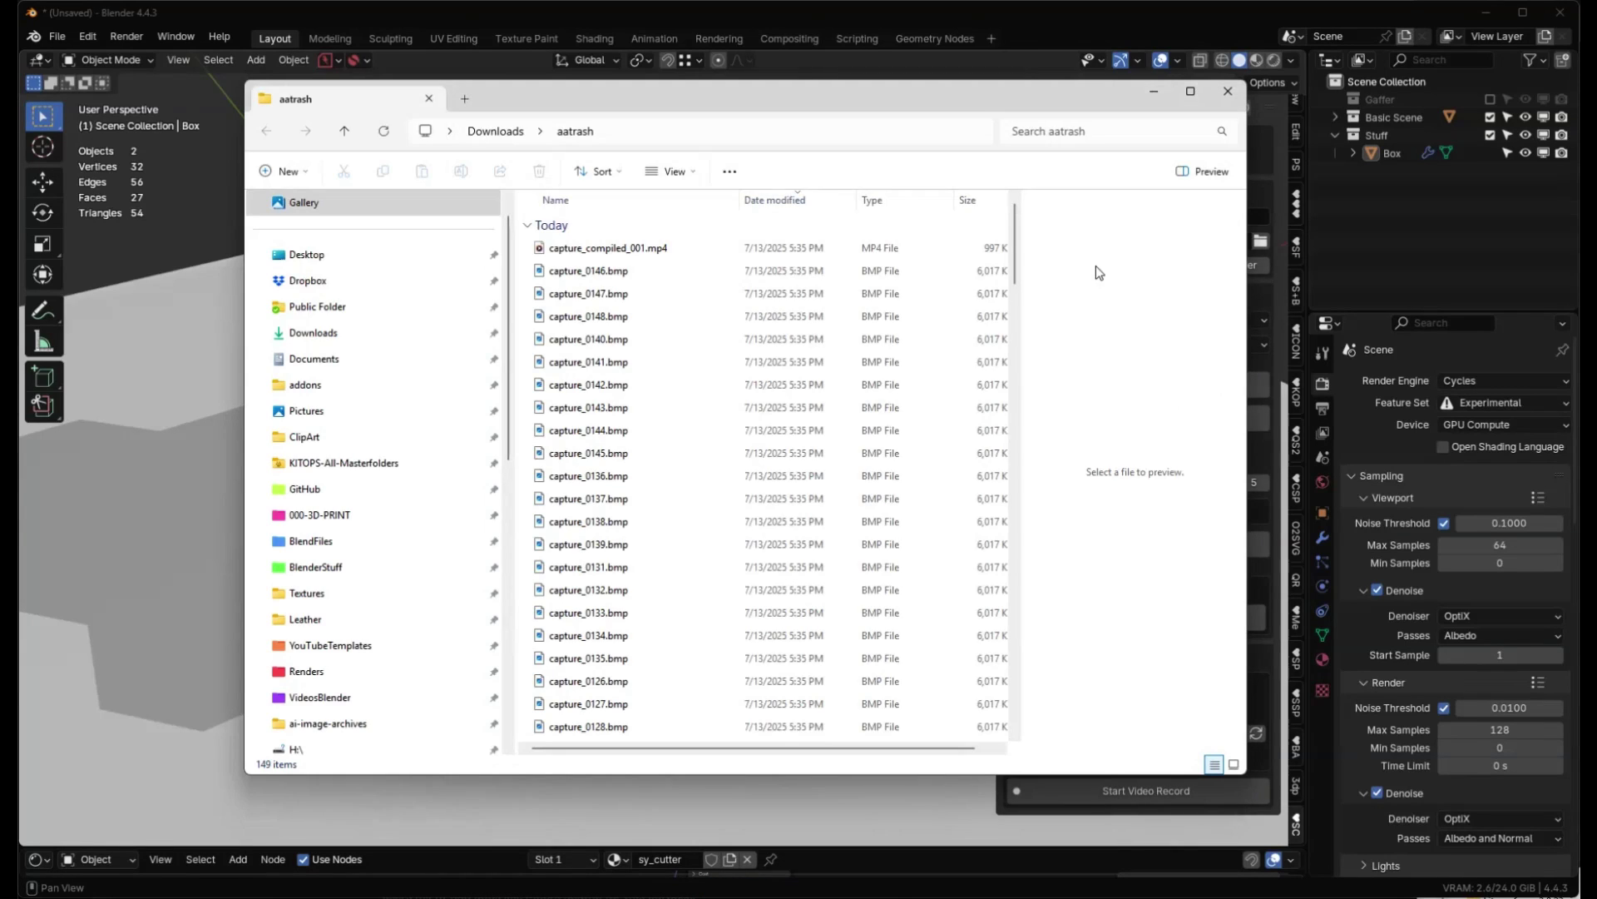
Play capture_compiled_001.mp4 in Media Player.
double_click(607, 248)
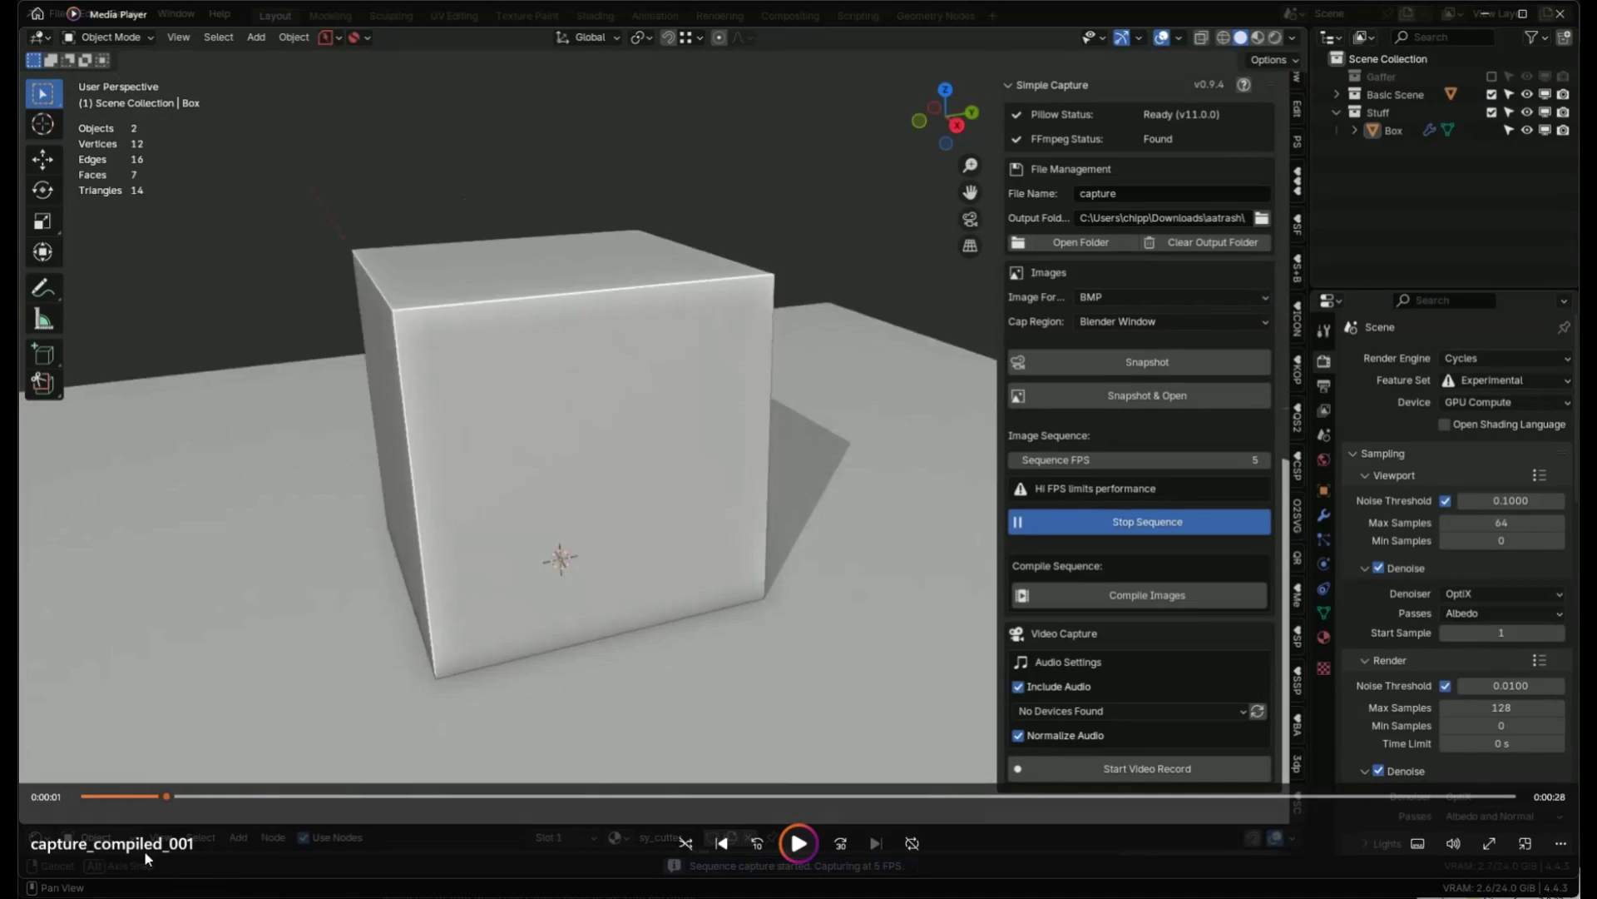
click(799, 843)
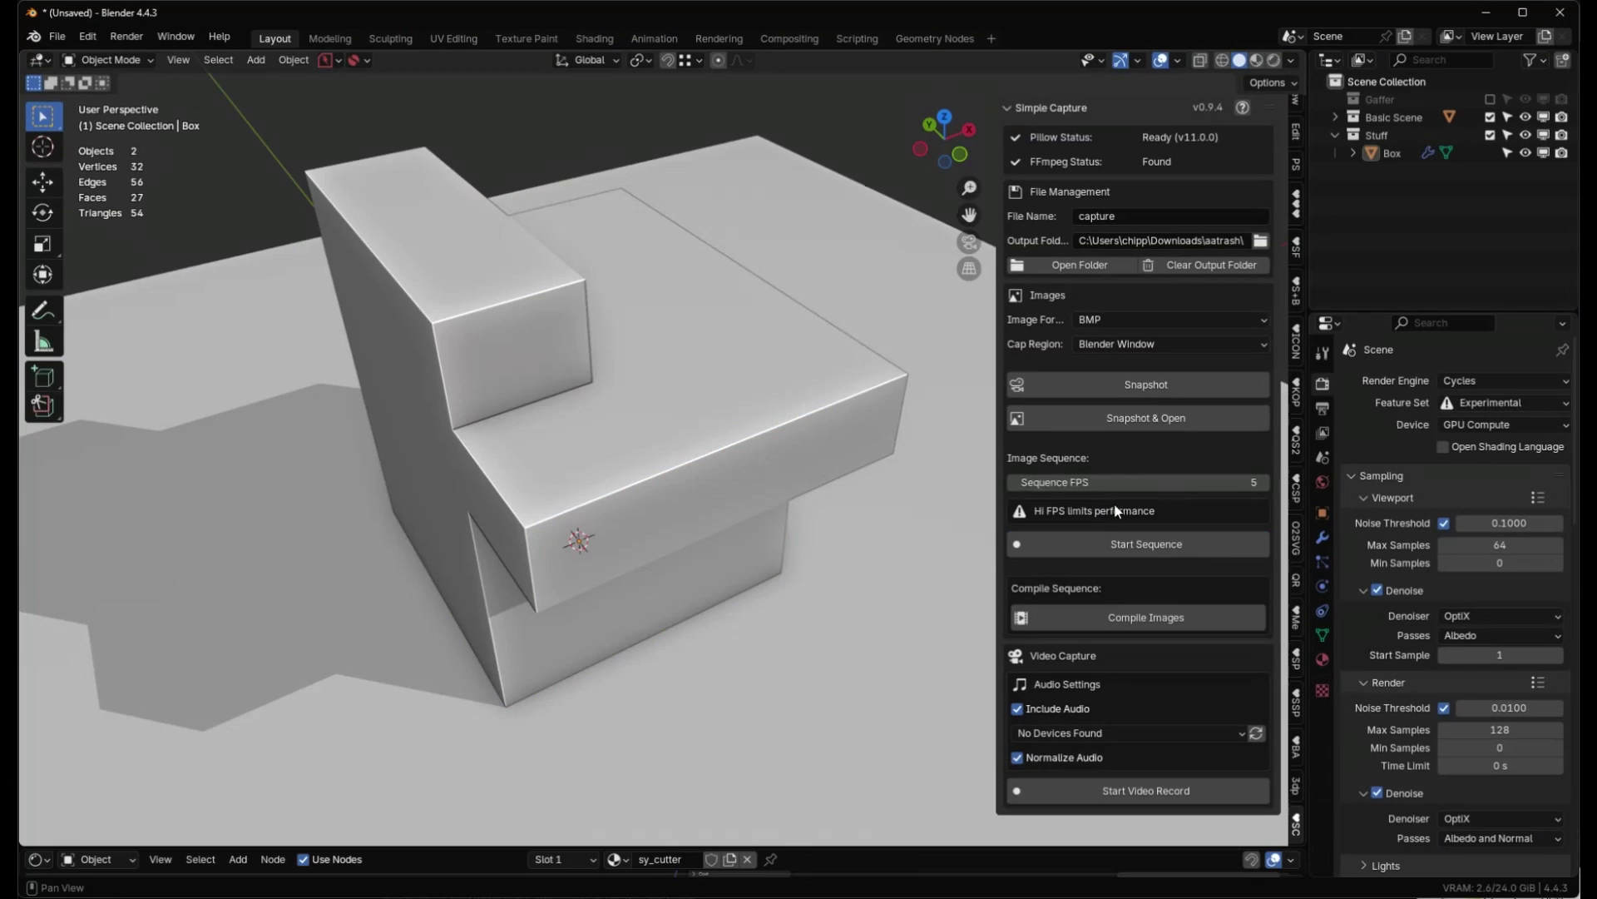
Set Sequence FPS to 30, recompile the frames into capture_compiled_002.mp4, and open the output folder.
click(1231, 483)
text(30)
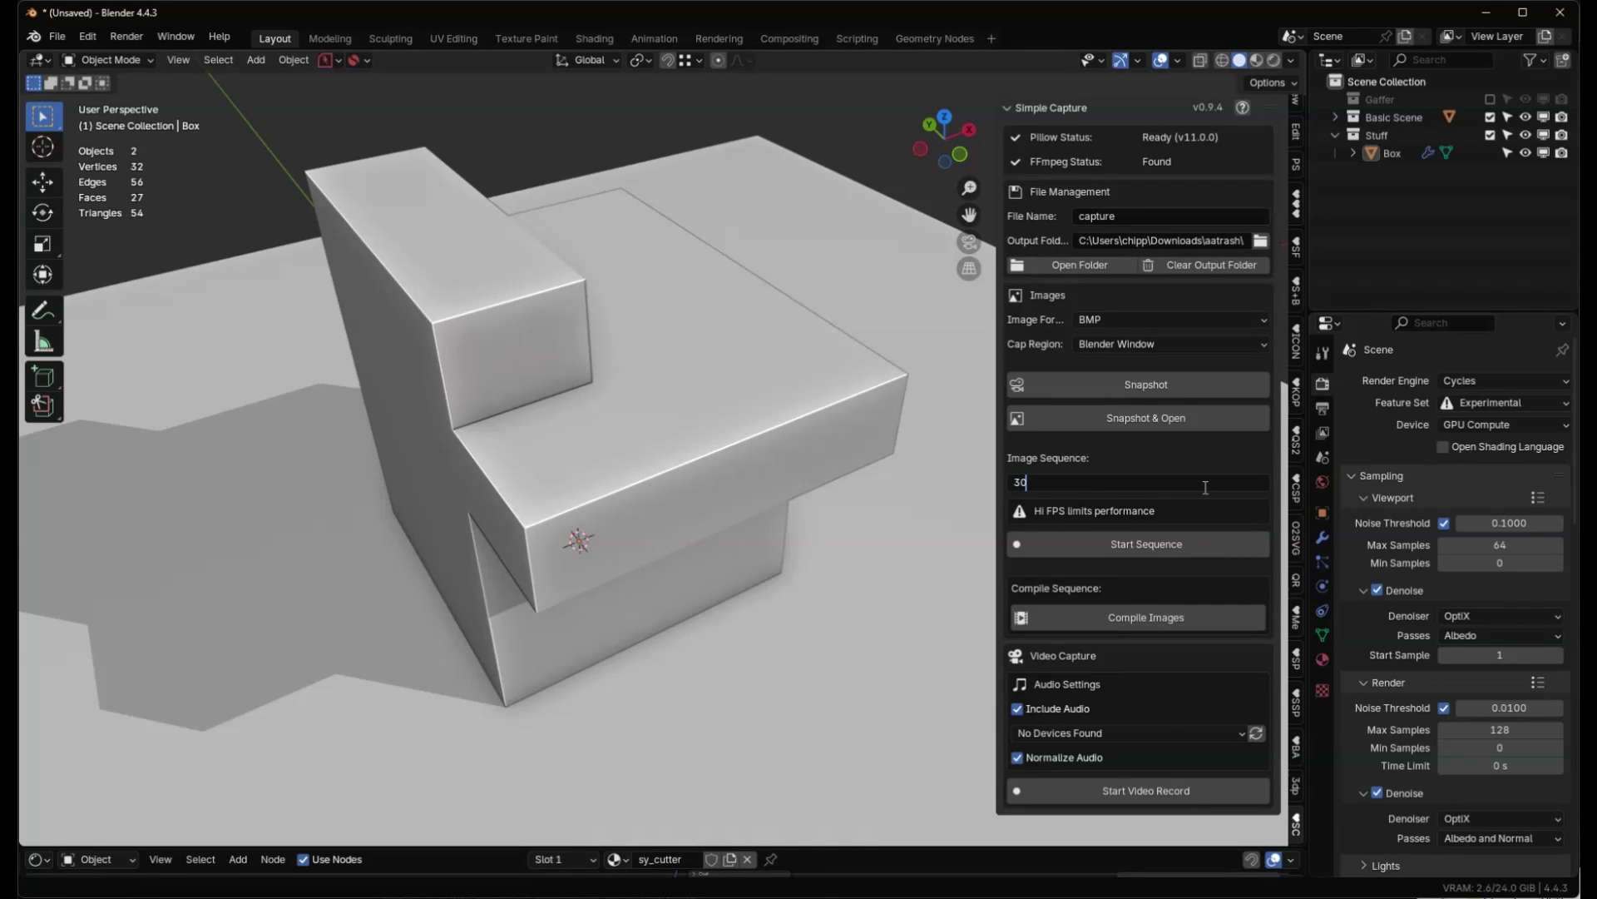
key(Return)
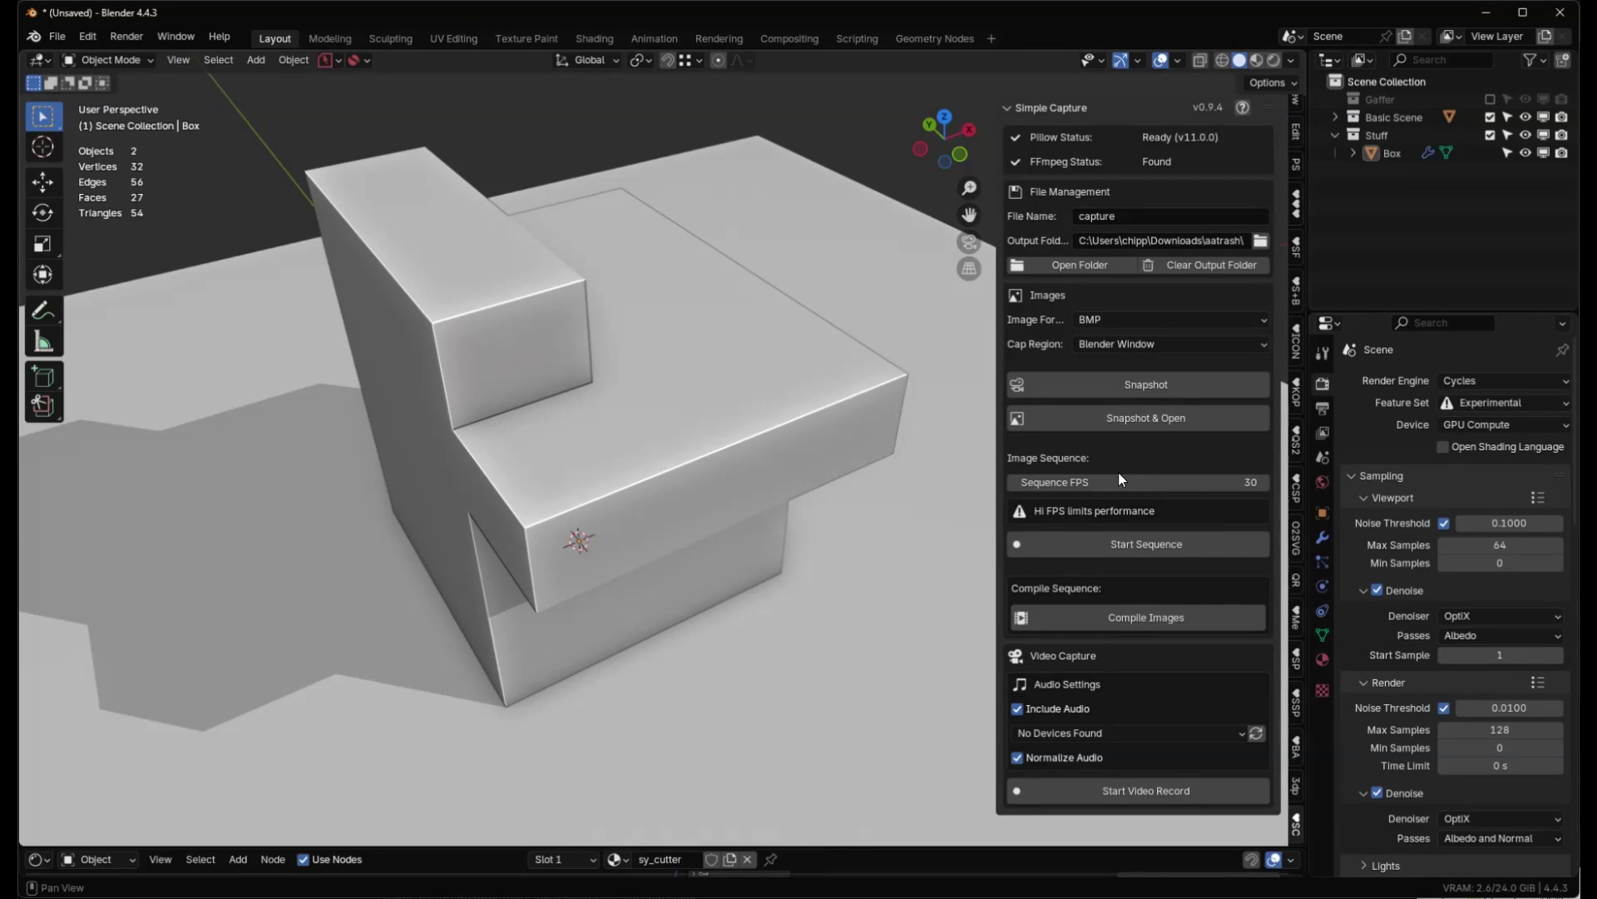
click(1140, 618)
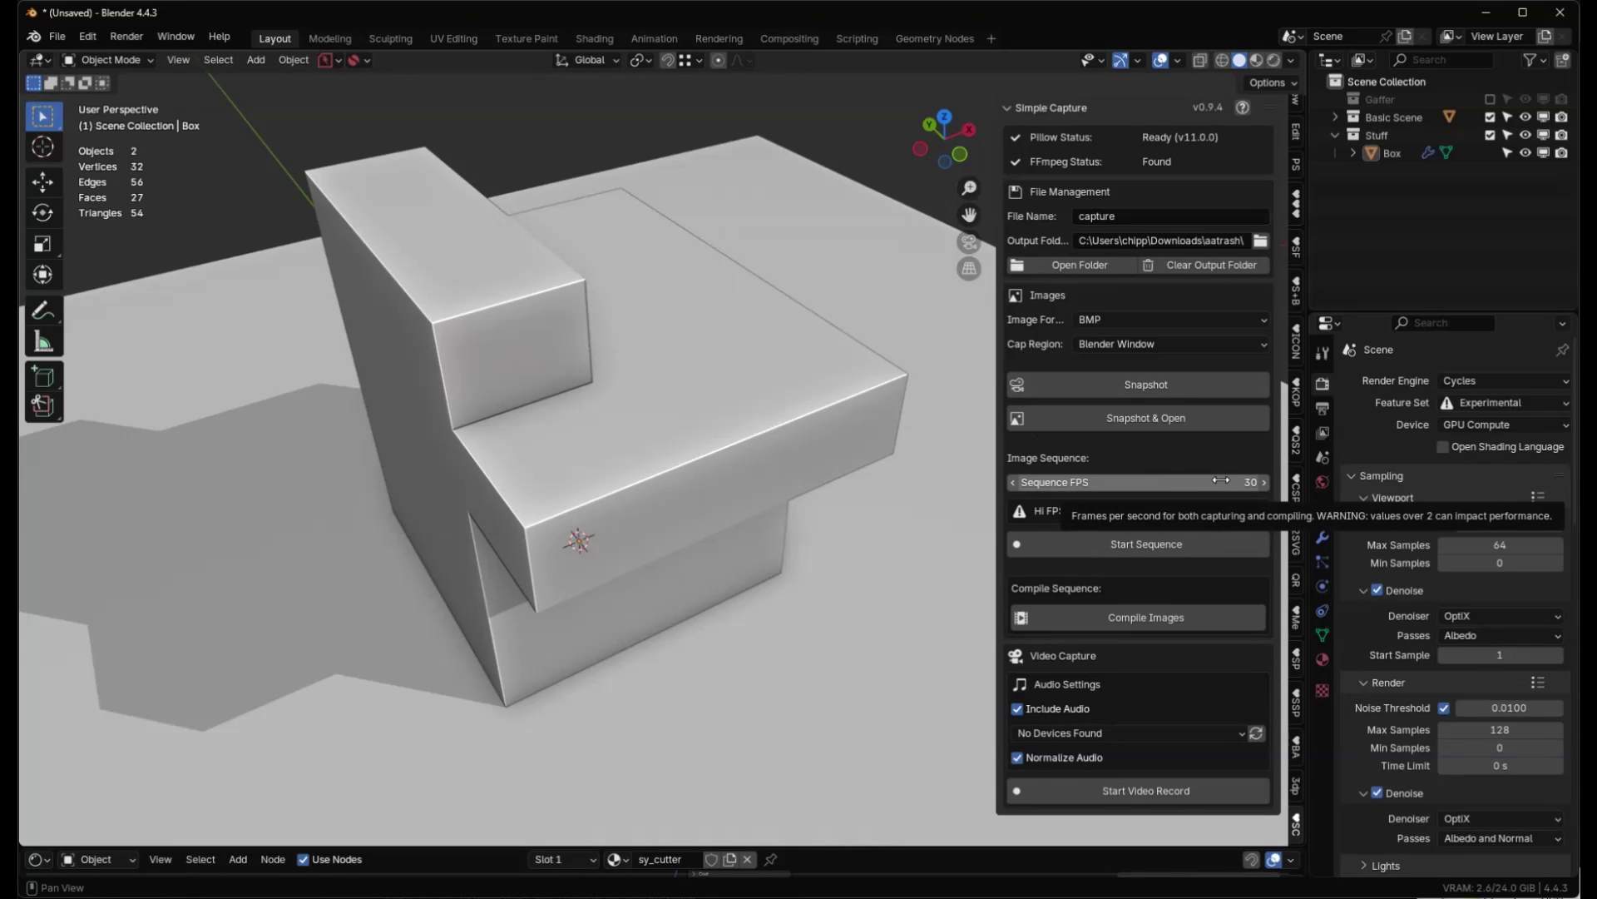
click(1081, 266)
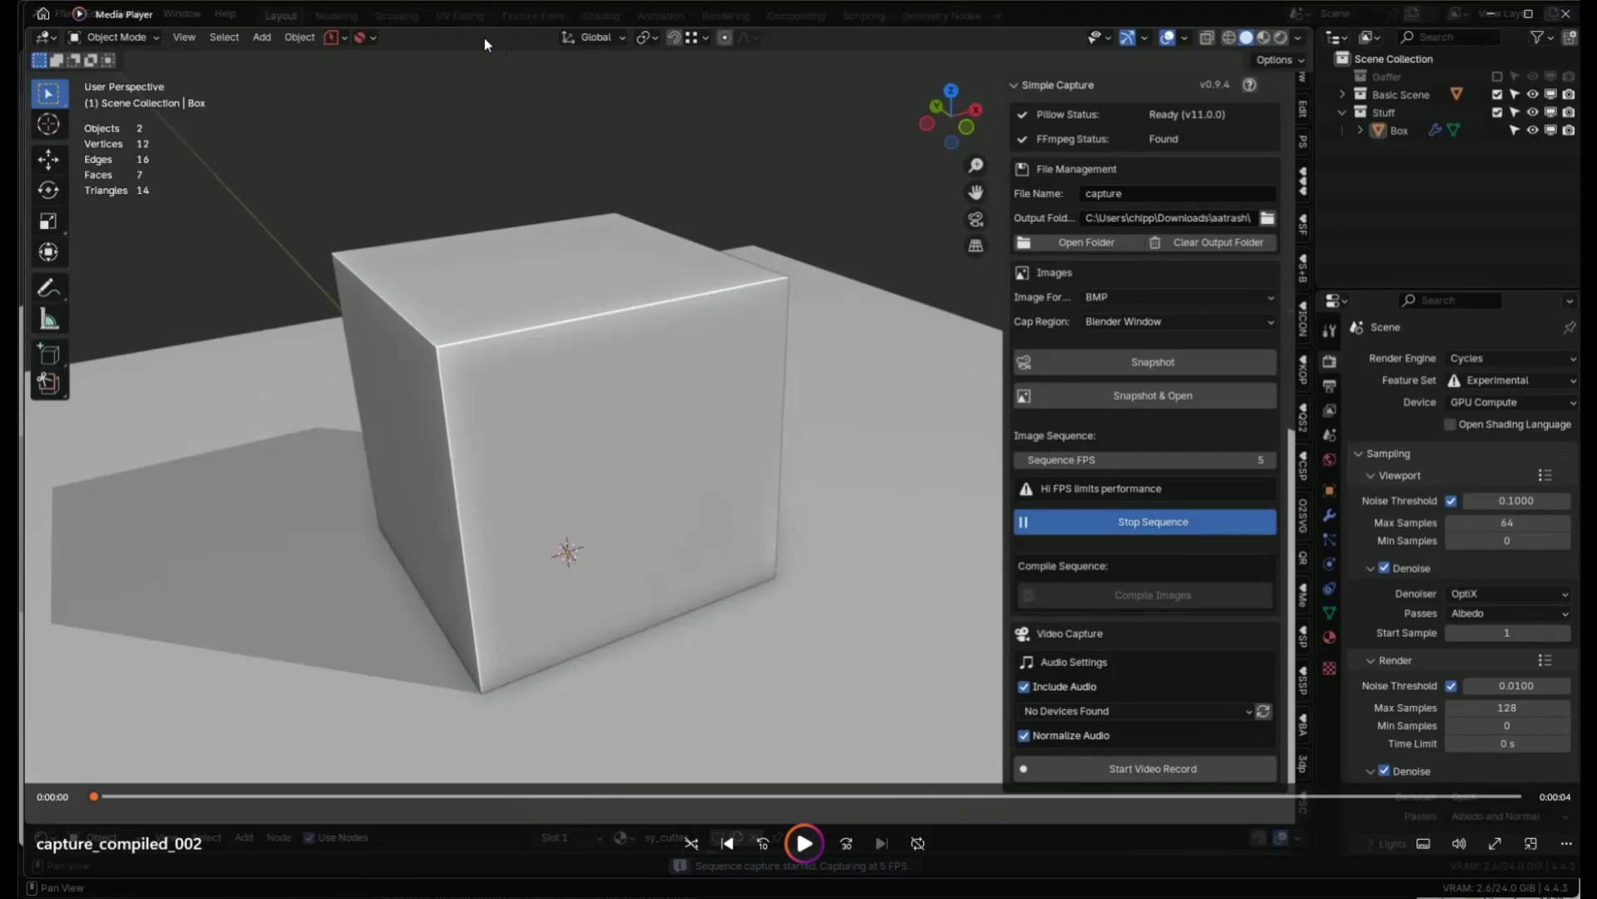
Close Media Player after the capture_compiled_002 video and minimize the Explorer window.
click(1566, 13)
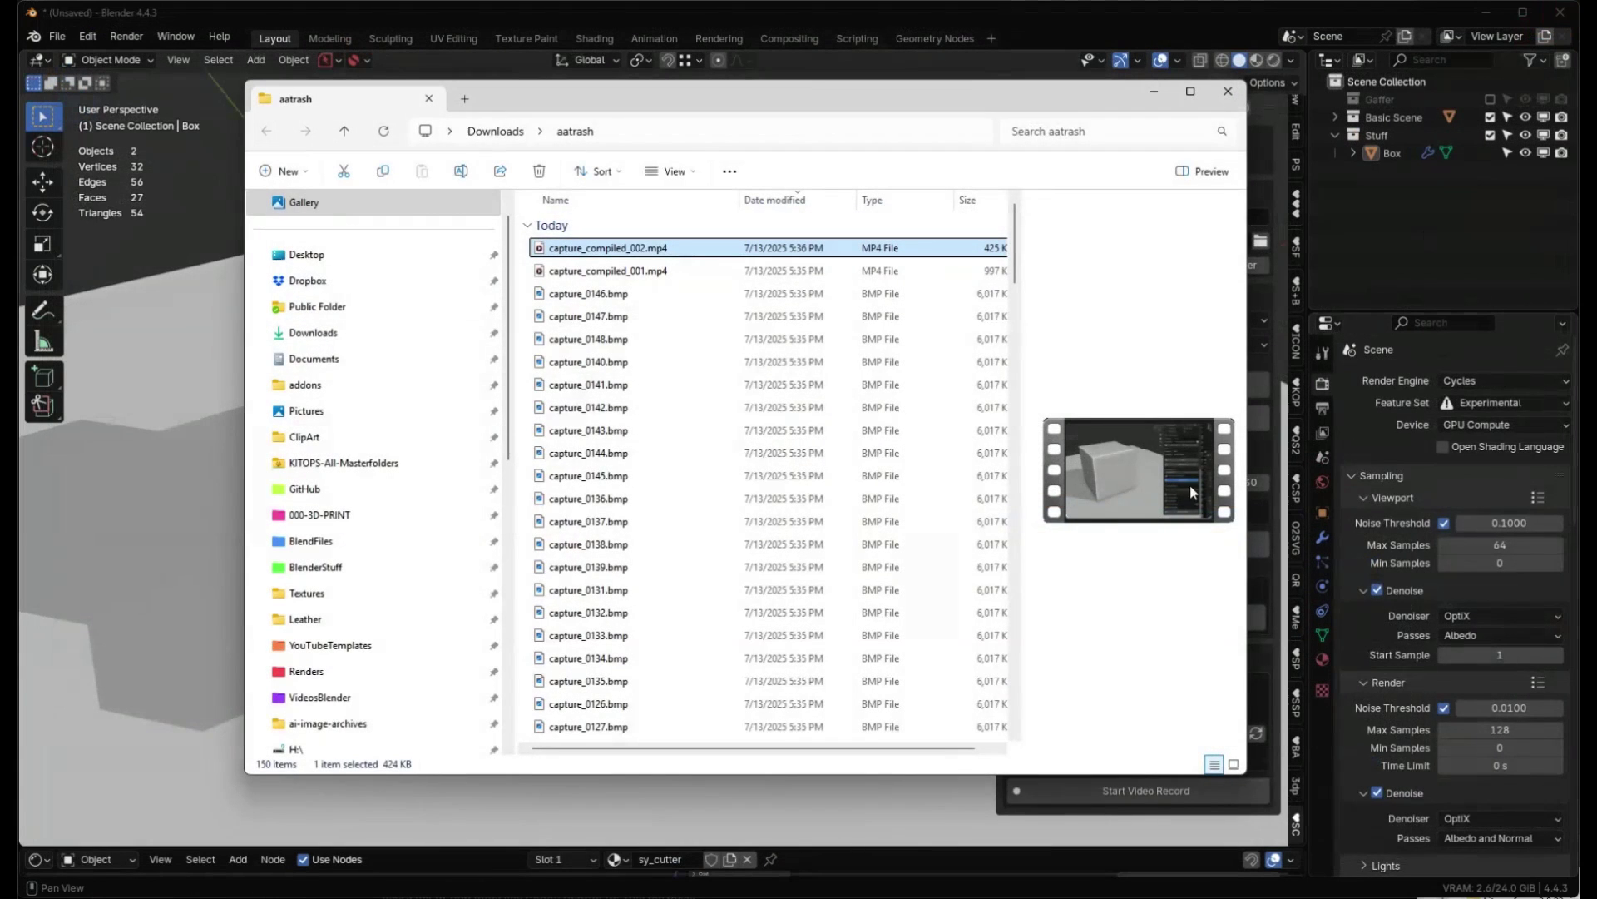
click(1153, 91)
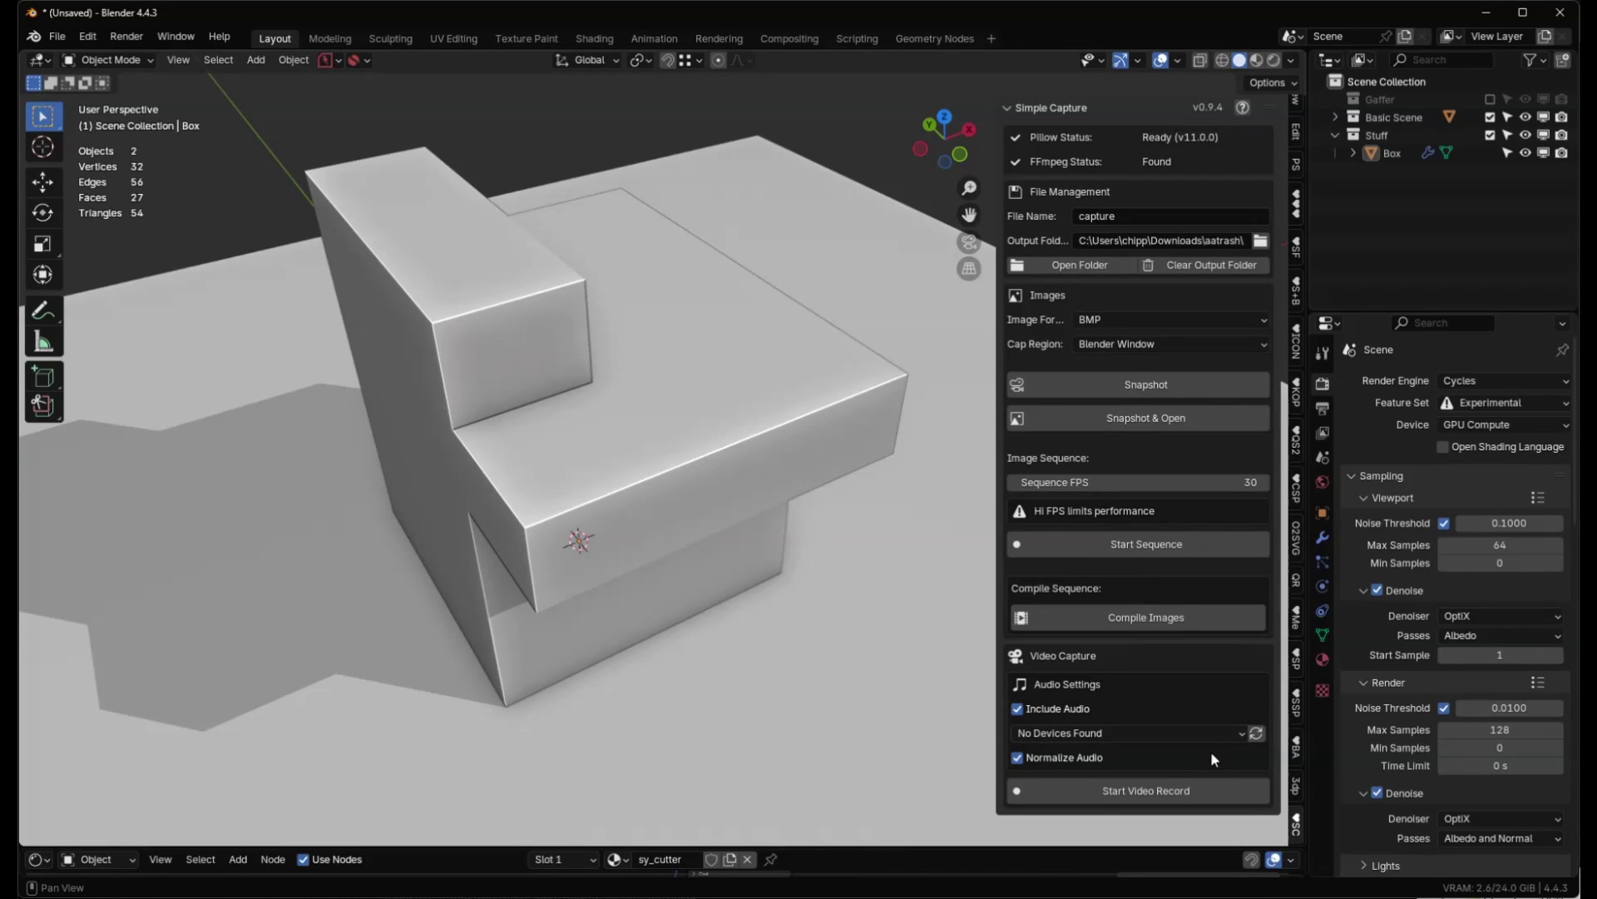
Refresh the audio device list and choose Microphone (Shure MV7) as the capture input.
click(1256, 734)
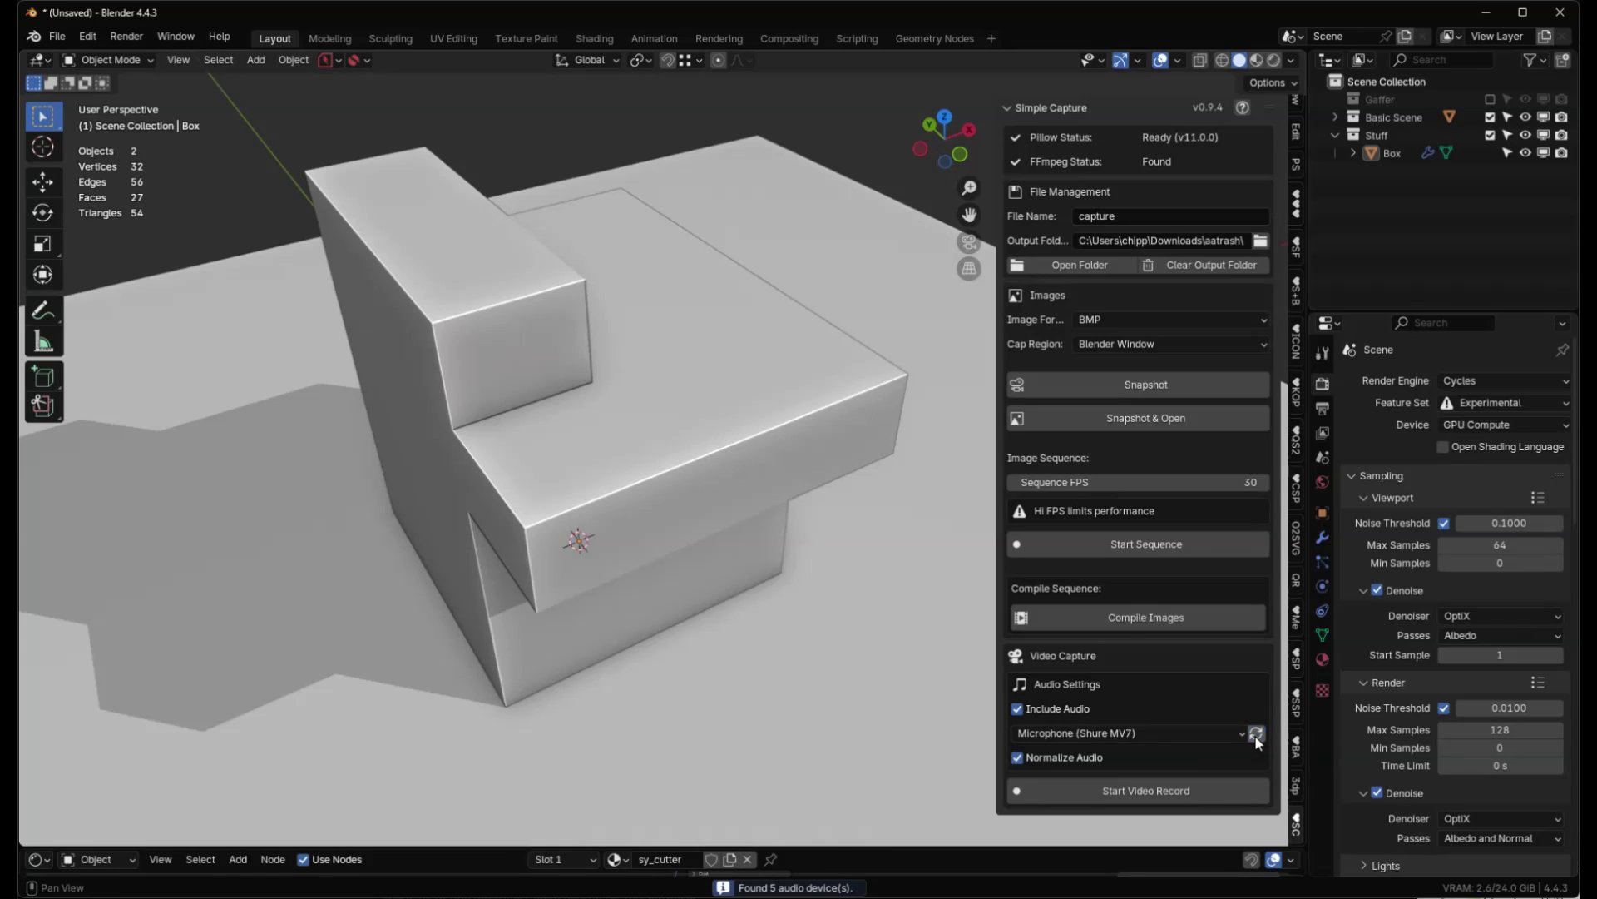
click(1090, 734)
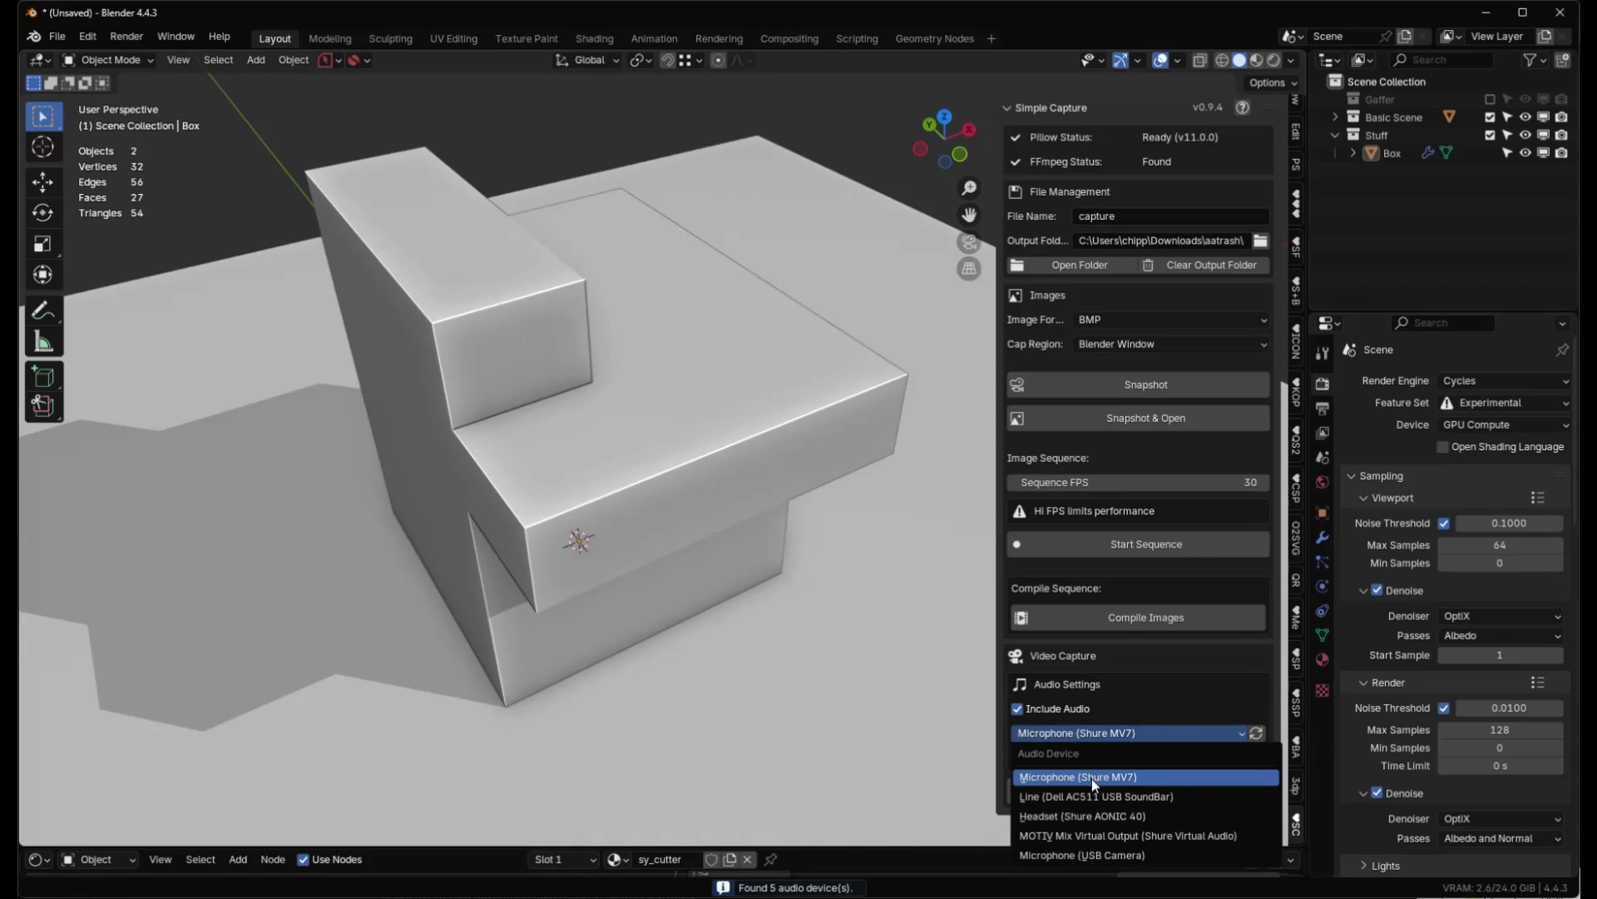
click(1091, 777)
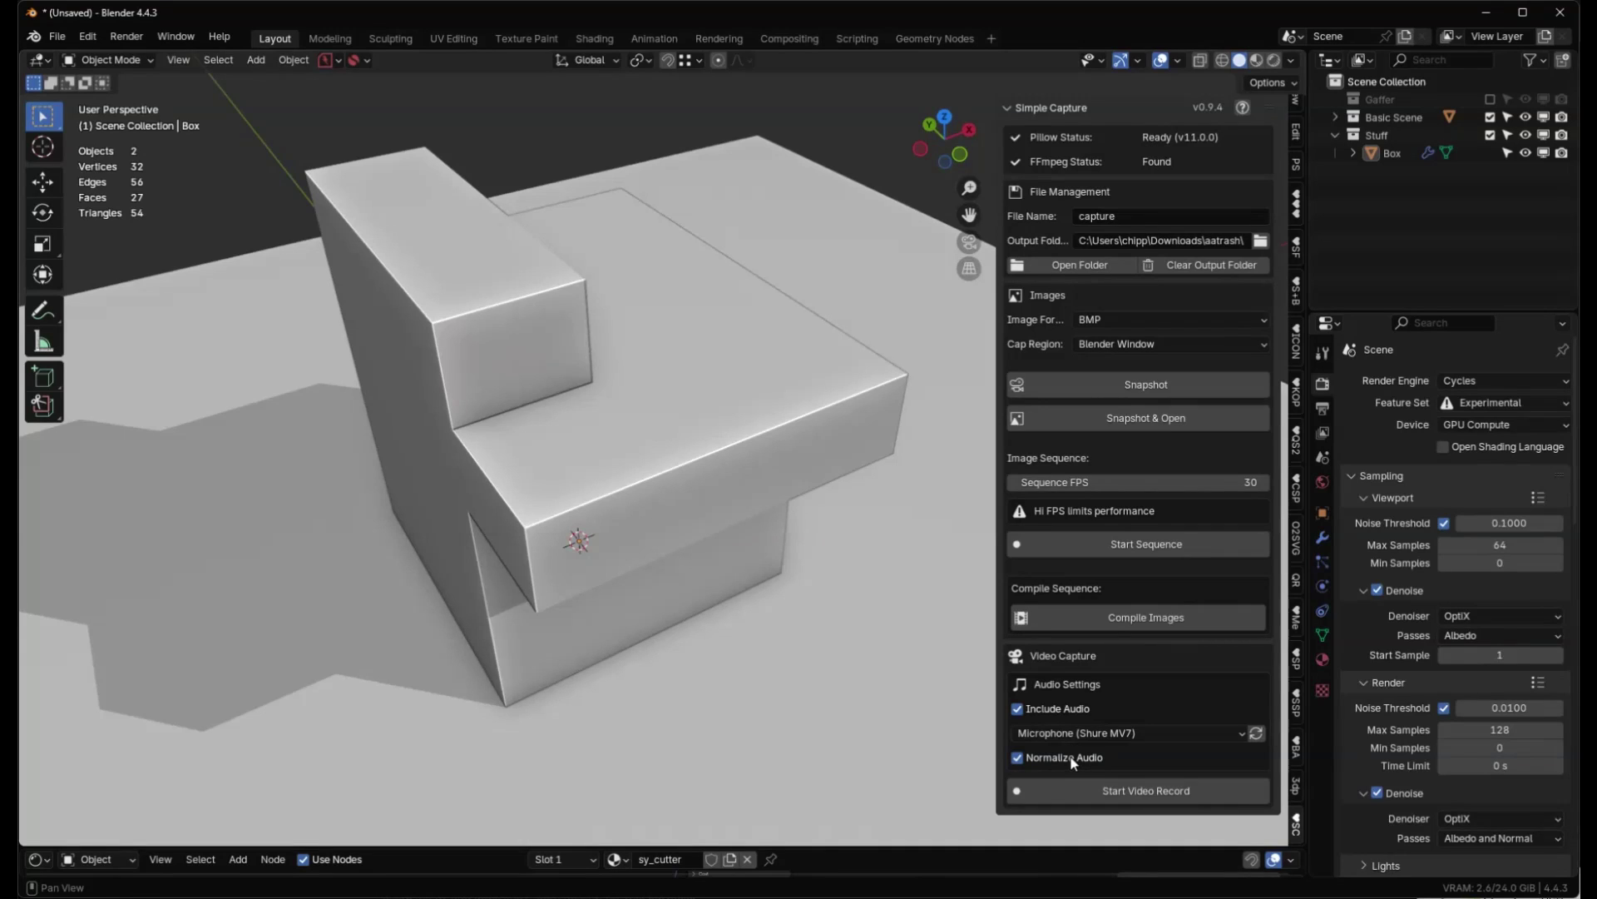
Record a short video with audio of the Blender window while orbiting the model.
click(1158, 791)
middle_drag(832, 499, 532, 391)
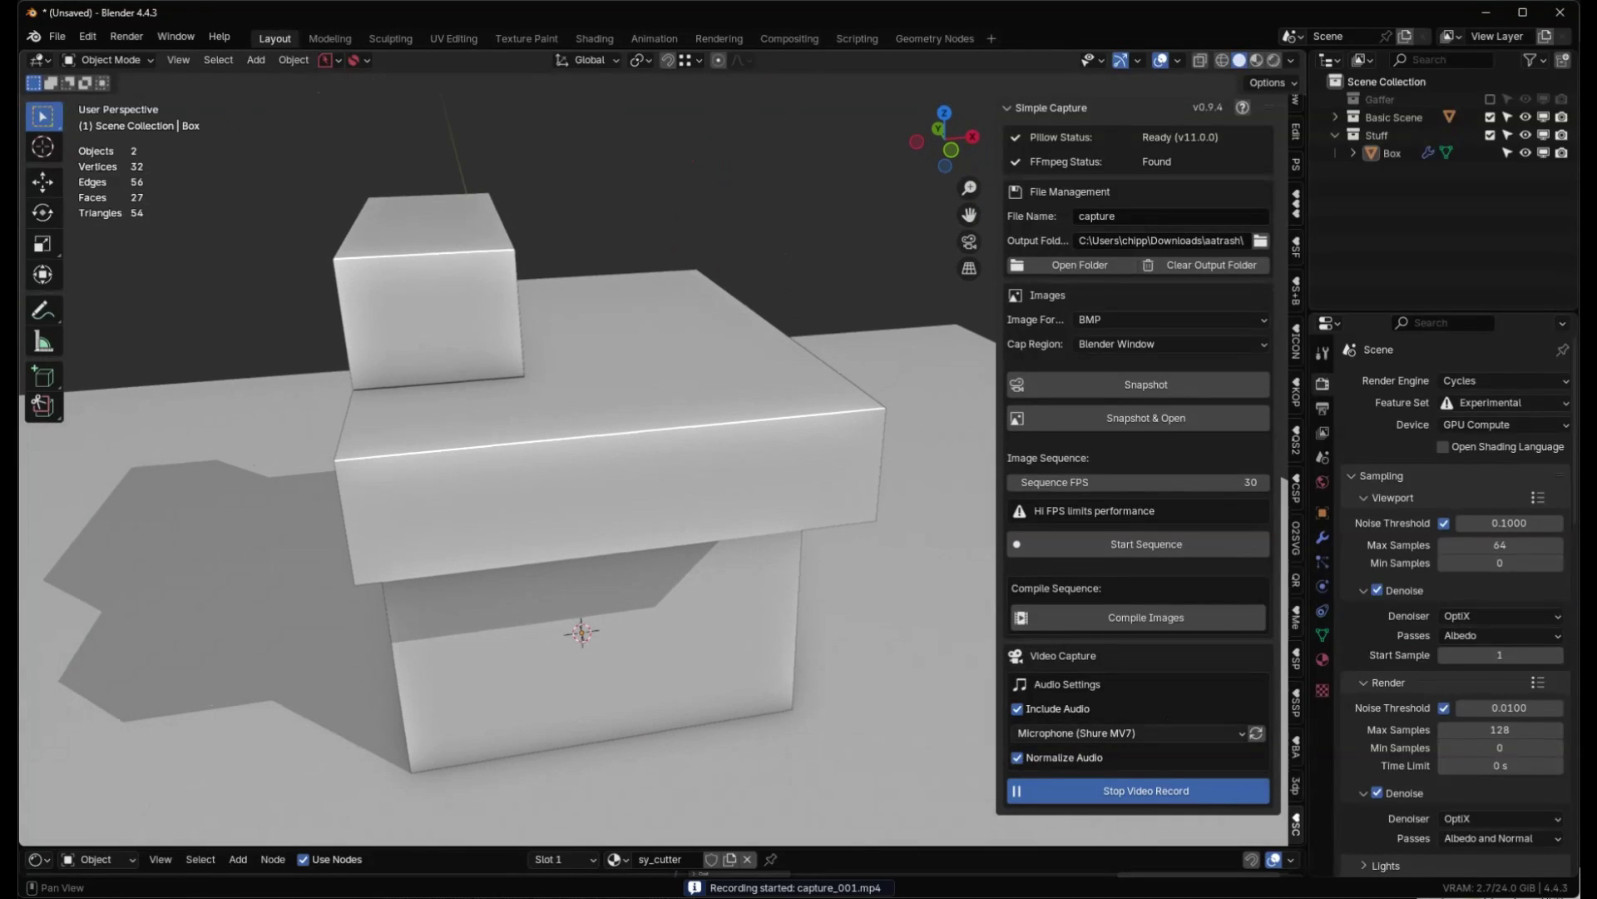
click(1168, 792)
Select the new capture_001.mp4 in the output folder to preview it.
click(1095, 263)
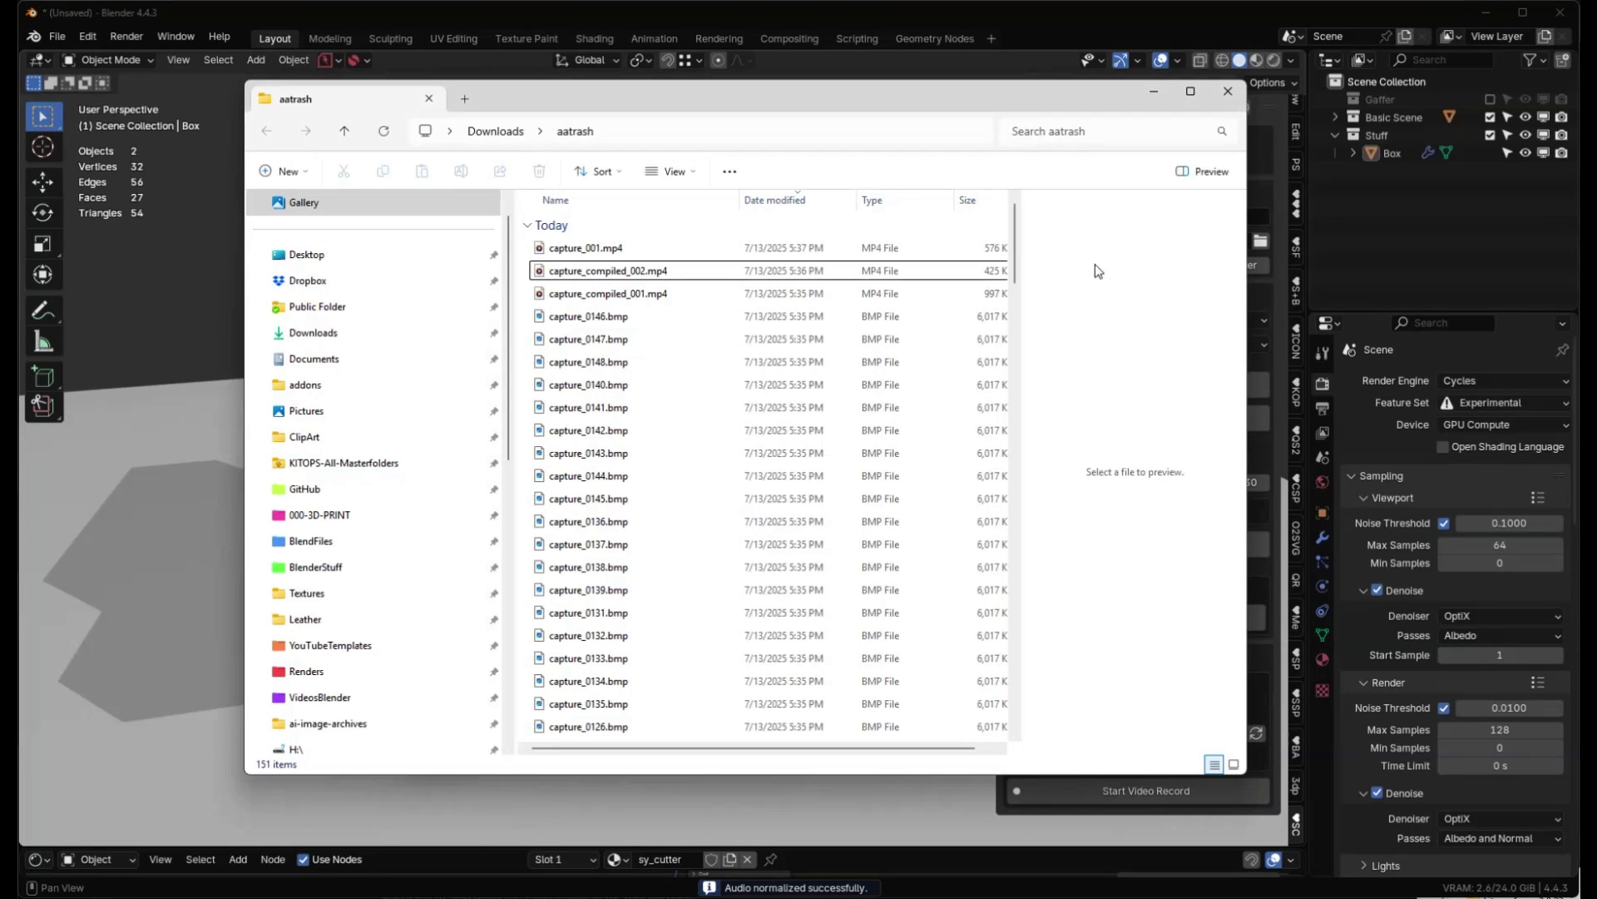
click(592, 250)
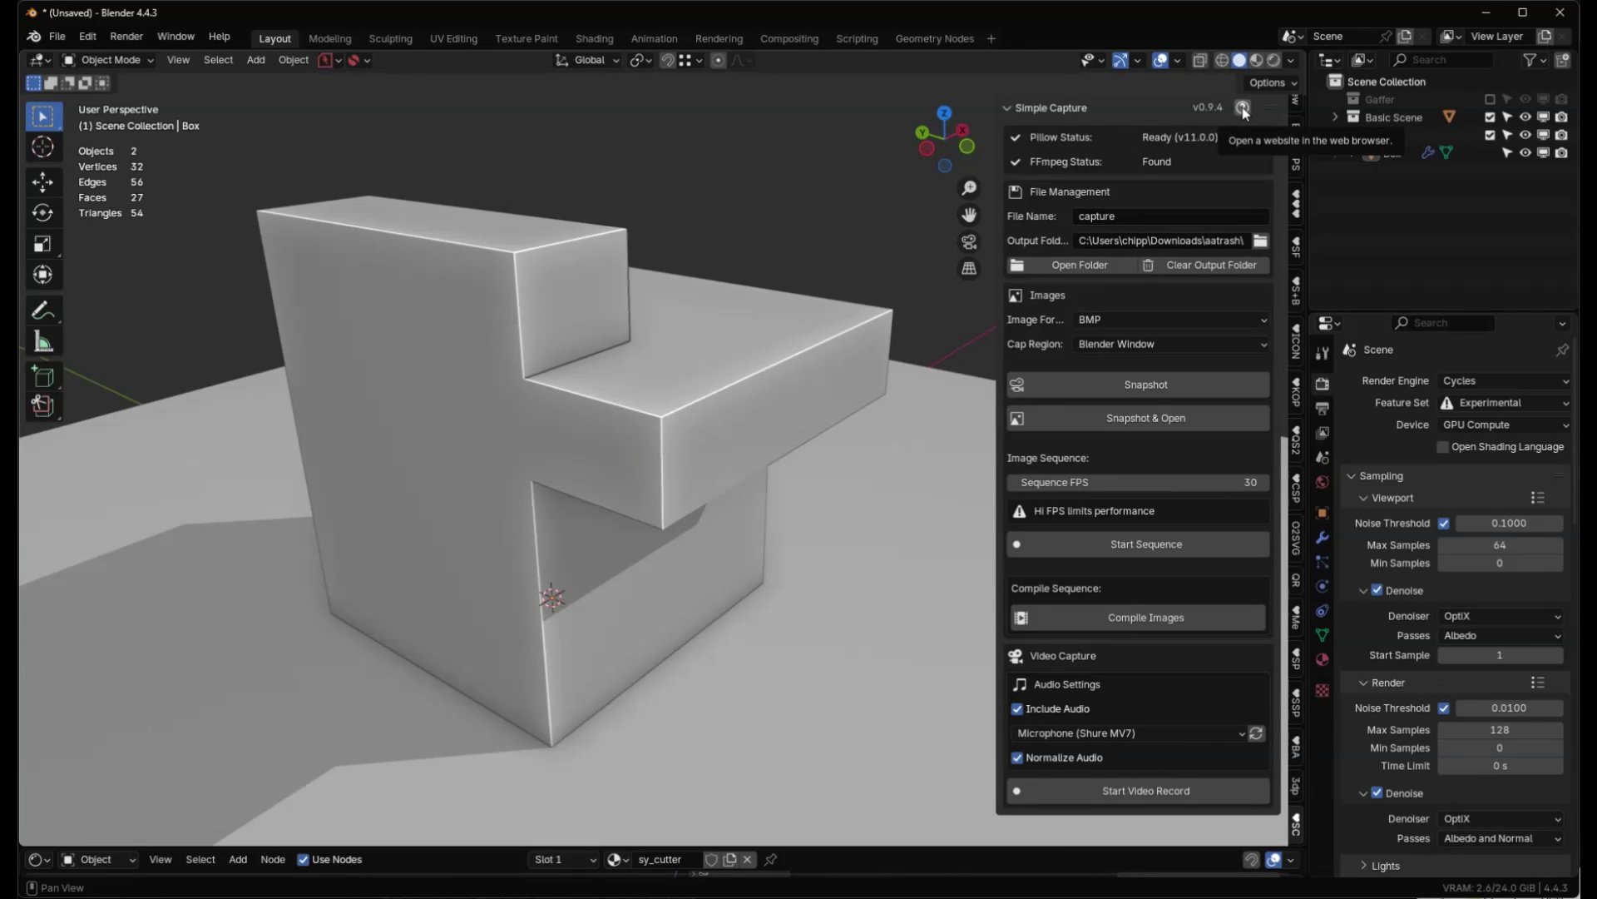
Open the Simple Capture Google Doc and read its file management, compiling, video, audio and interface sections.
click(1243, 109)
scroll(844, 374, up, 4)
scroll(842, 373, down, 10)
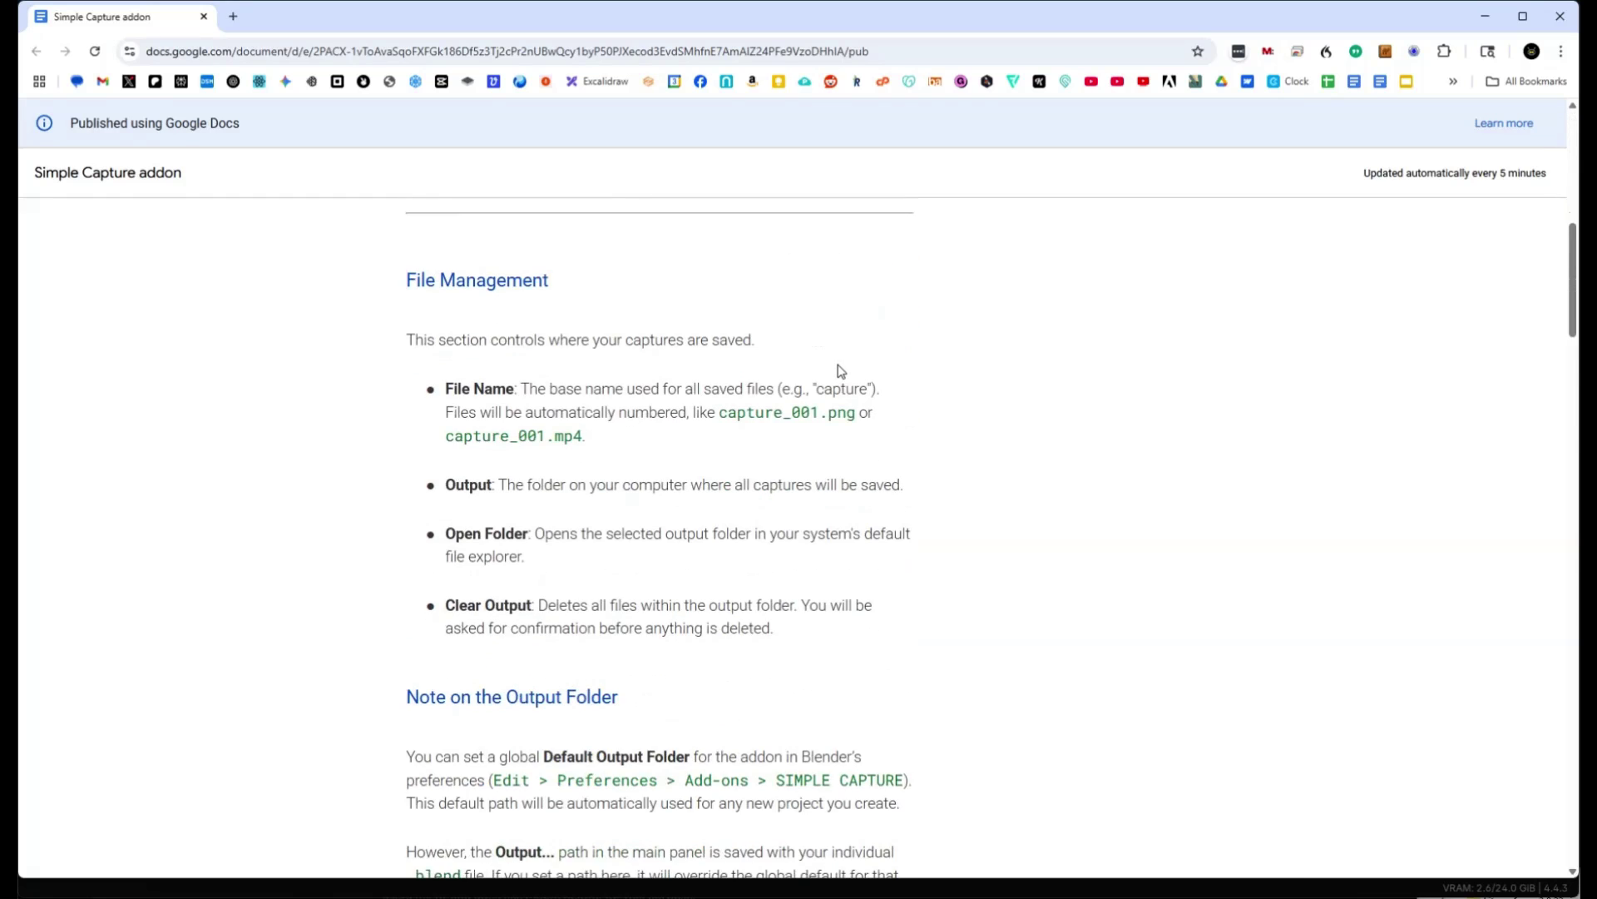
scroll(842, 371, down, 9)
scroll(844, 358, up, 8)
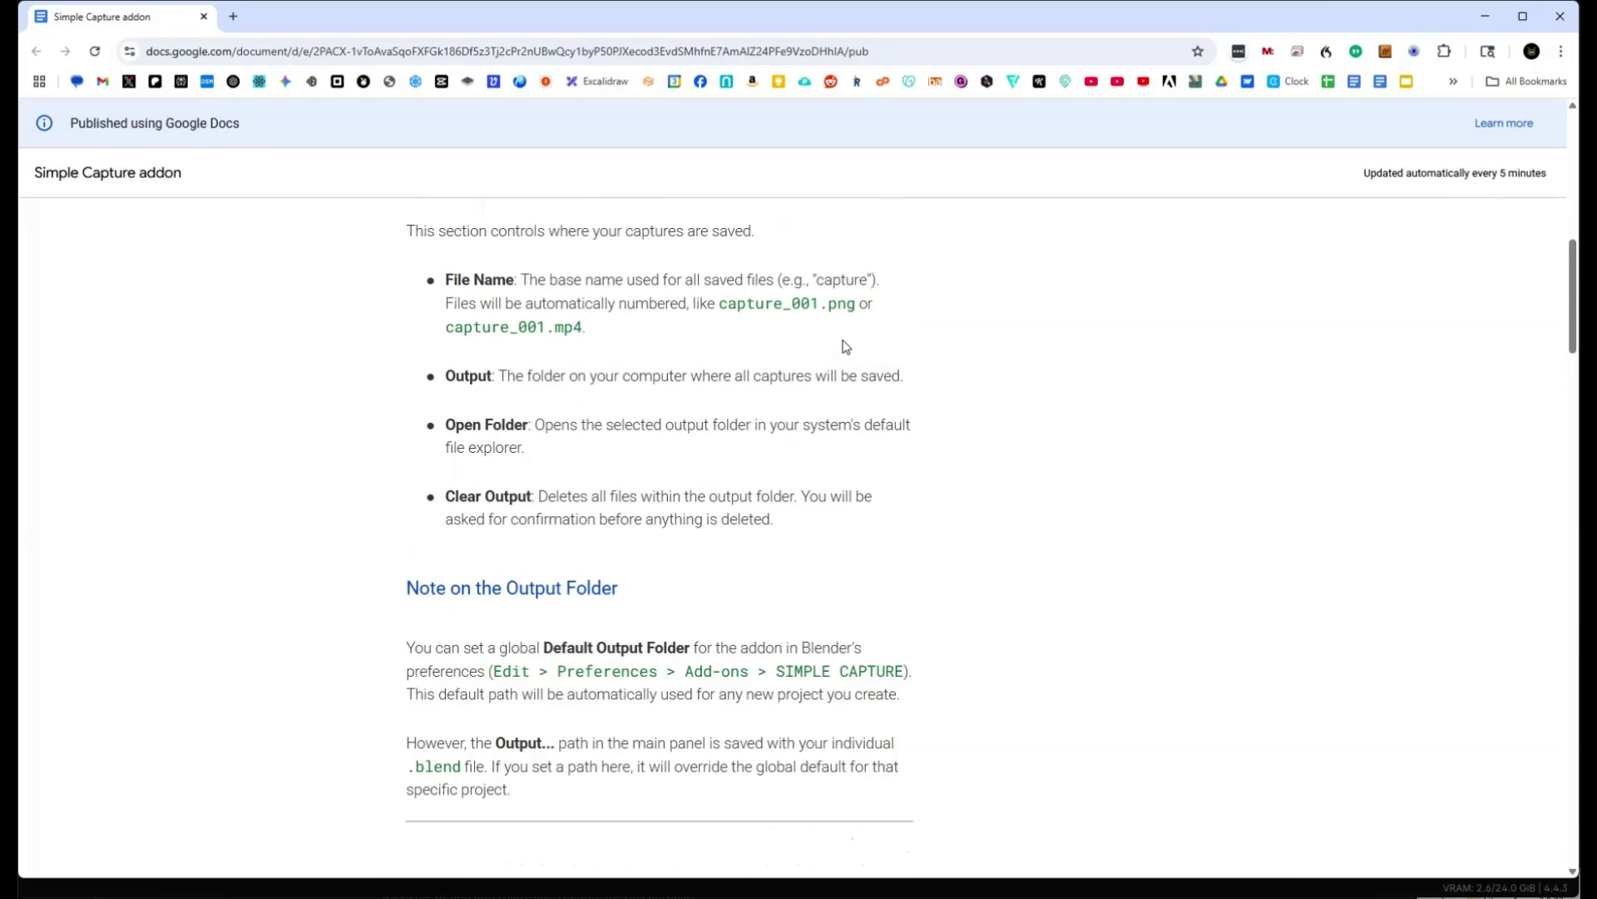
scroll(845, 342, down, 20)
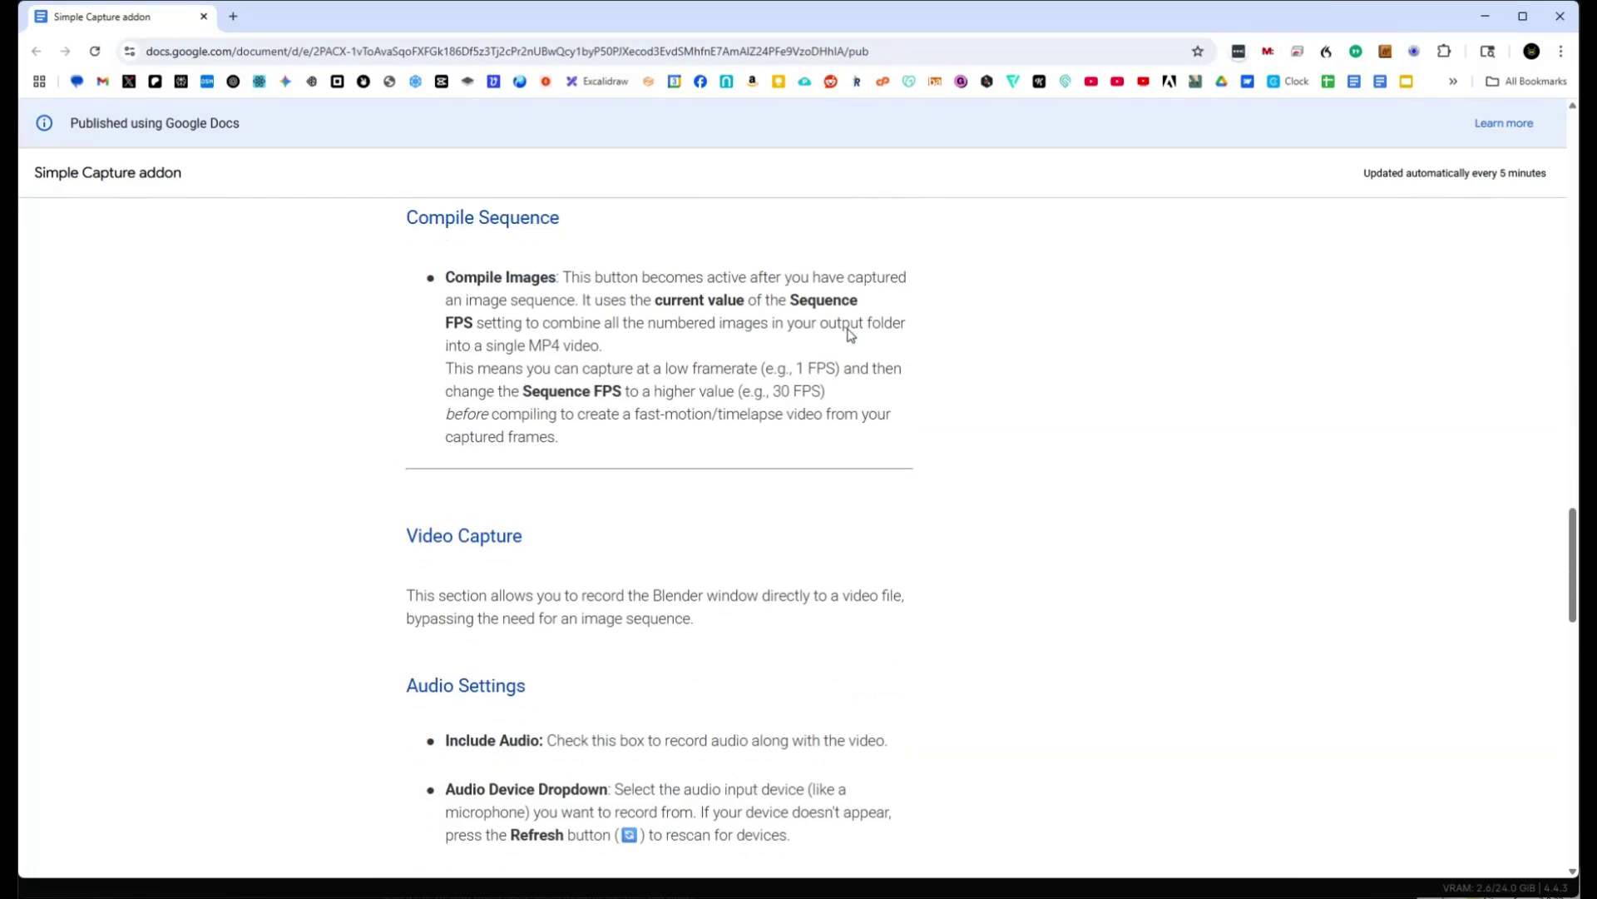
scroll(851, 333, down, 12)
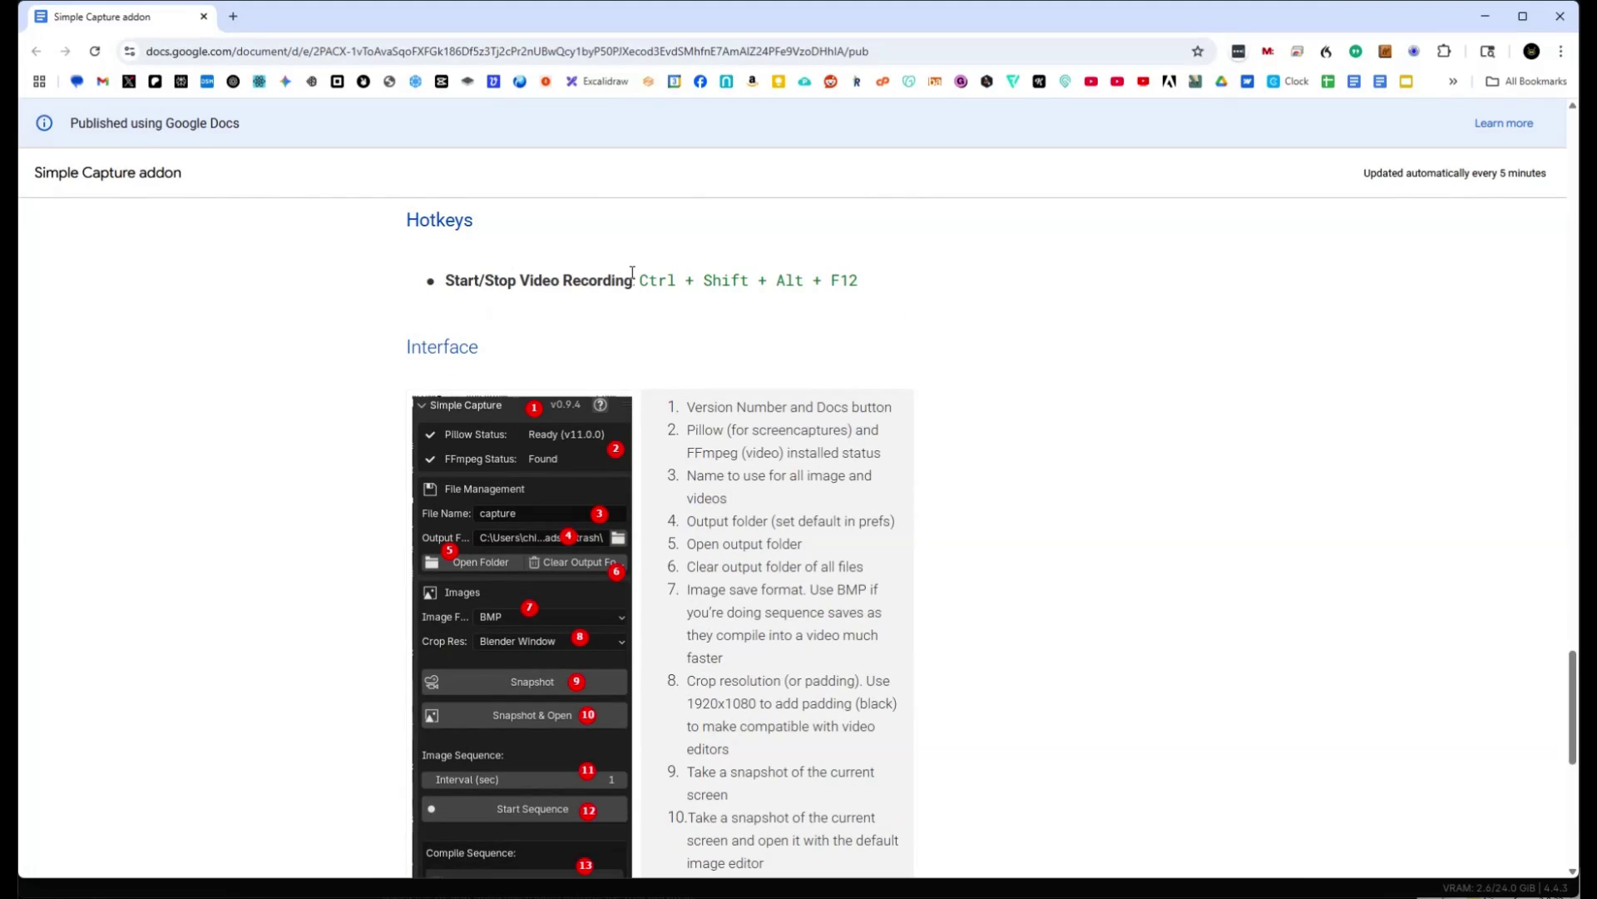
scroll(956, 388, down, 3)
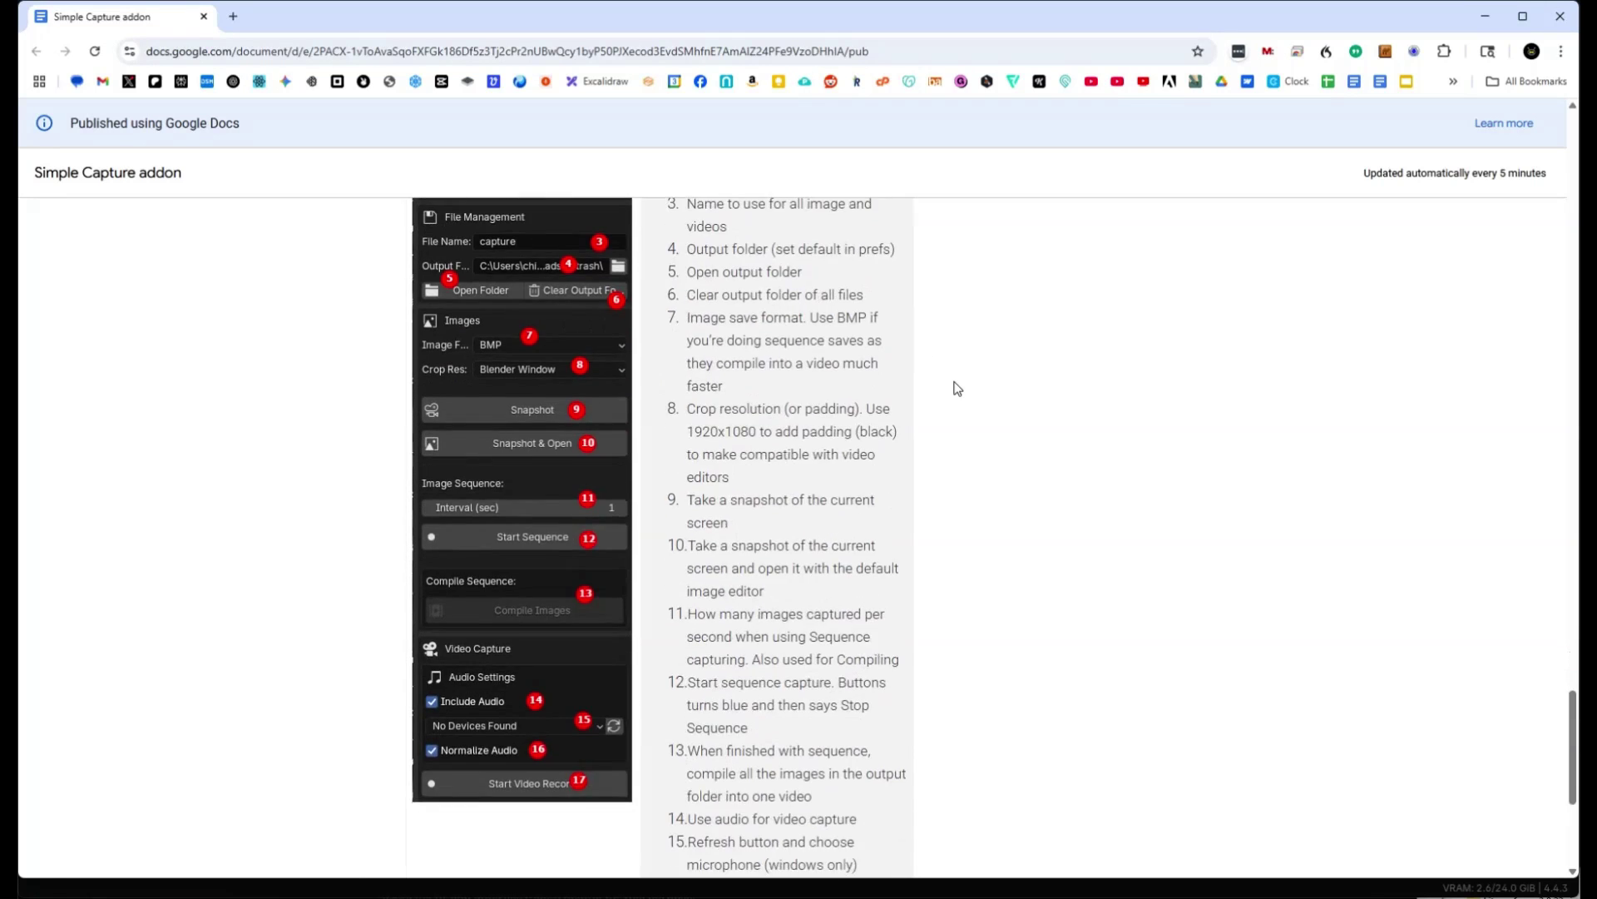
scroll(956, 388, up, 3)
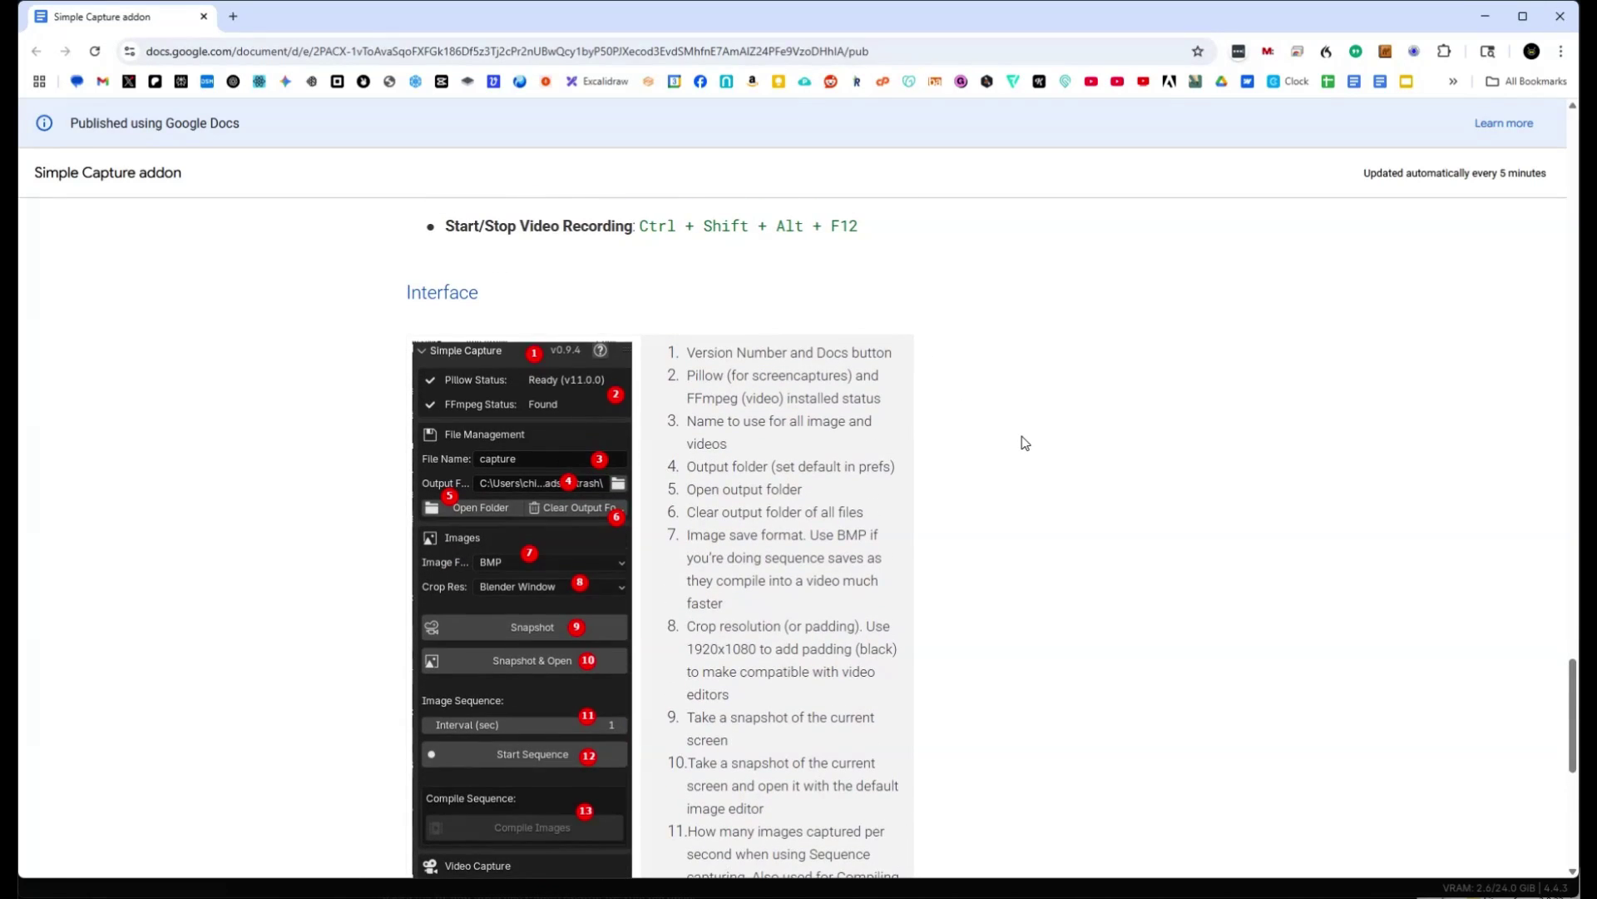
scroll(1025, 443, up, 12)
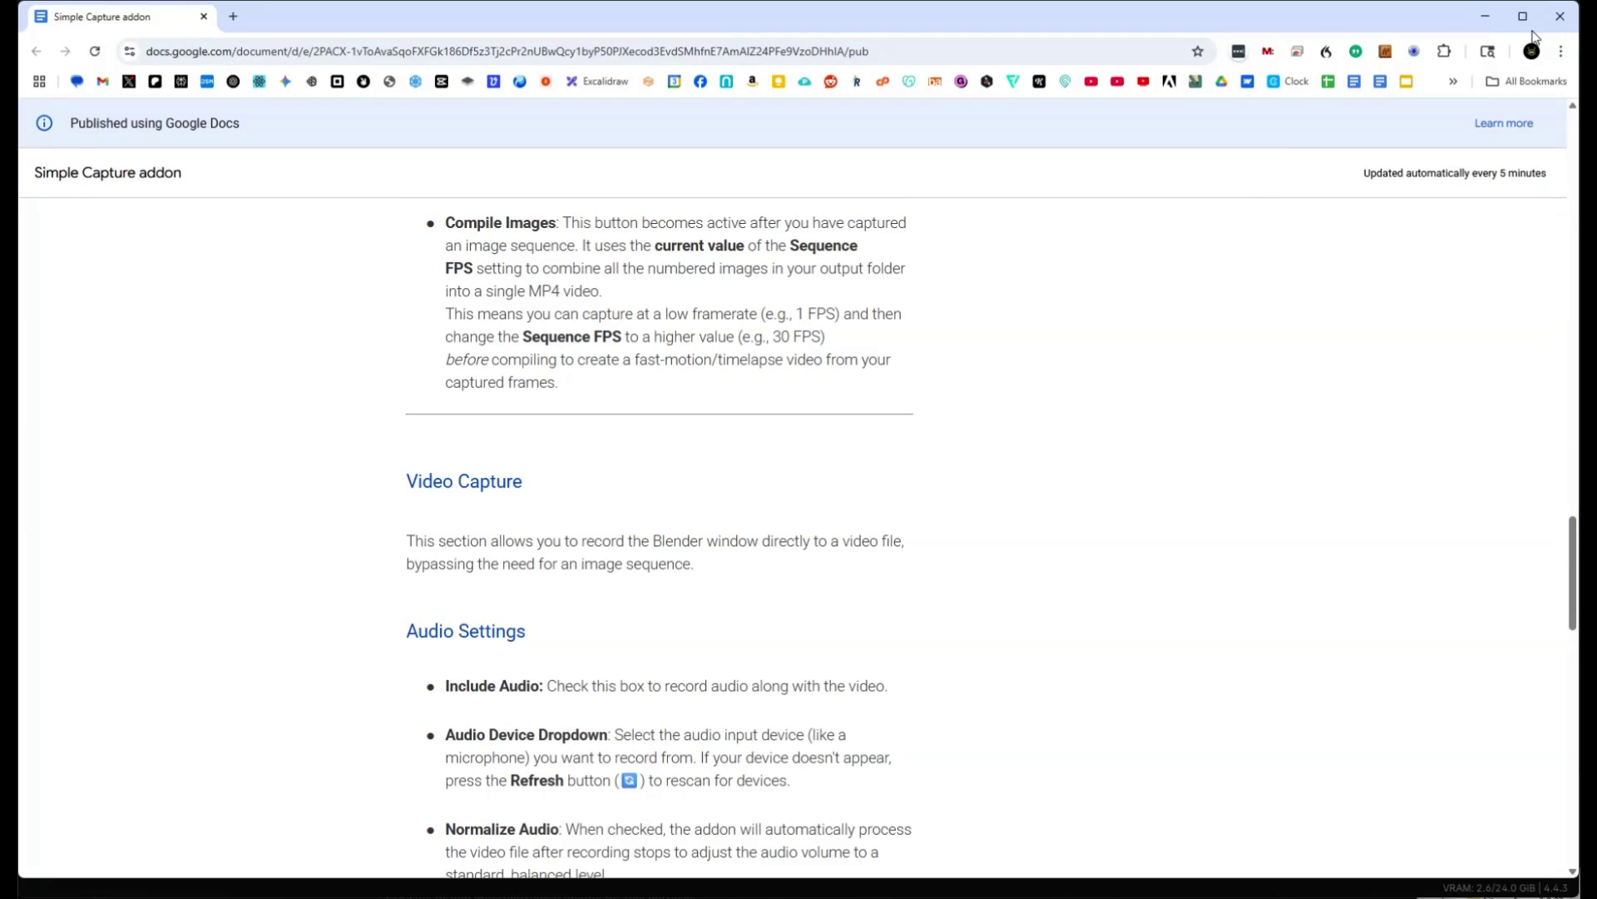